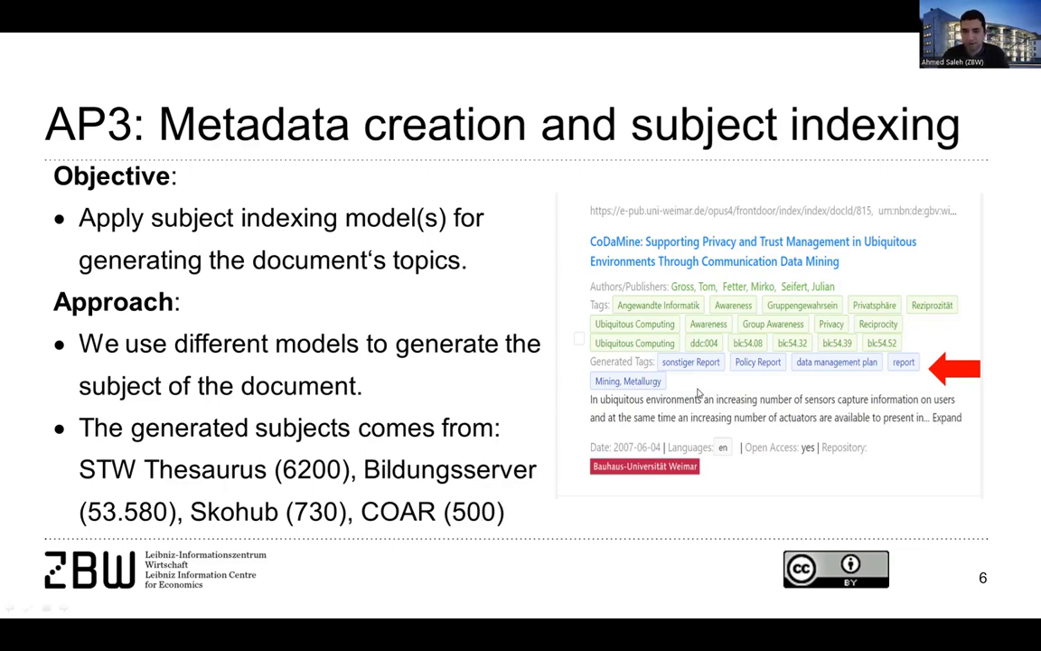
Advance the presentation to slide 7, the search frontend demo slide
key(Right)
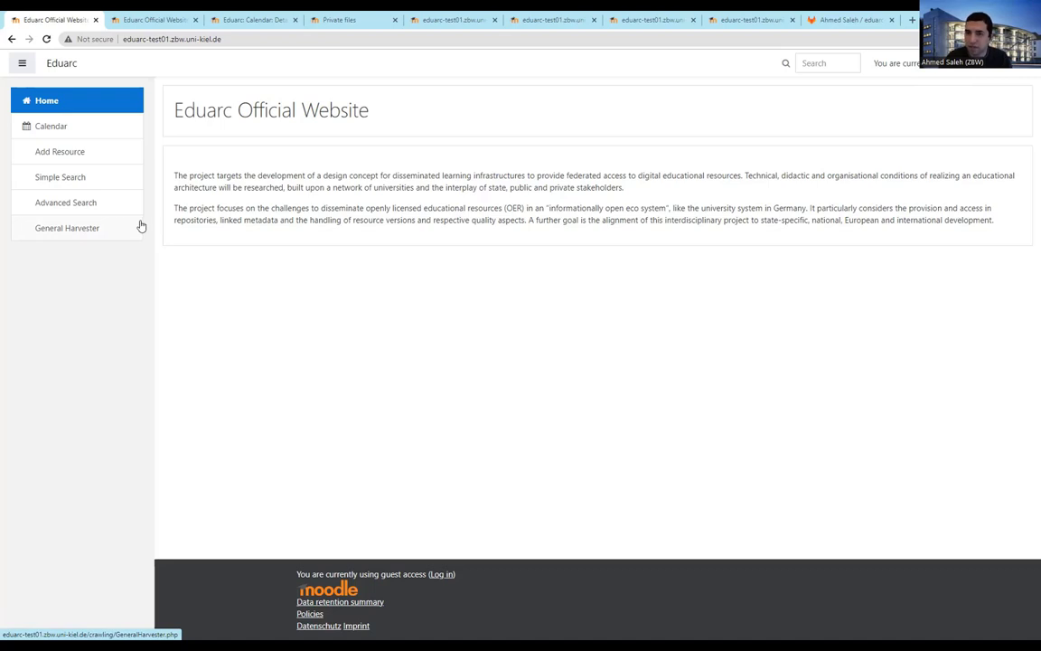
Open the Add Resource form and dismiss the cookie policy notice
click(70, 163)
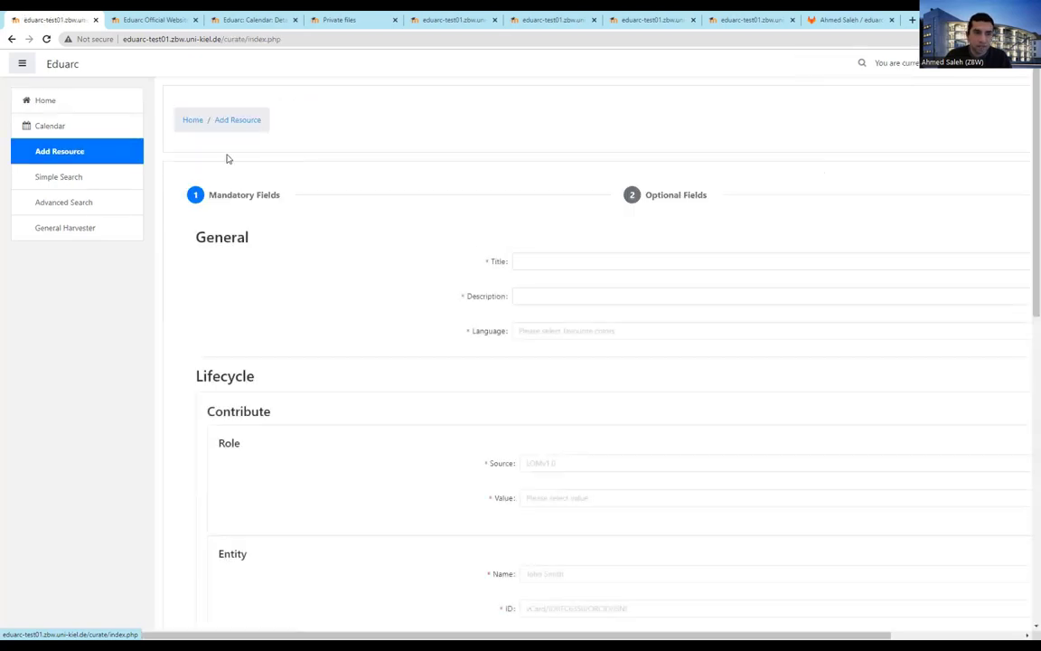
click(630, 296)
scroll(599, 219, down, 2)
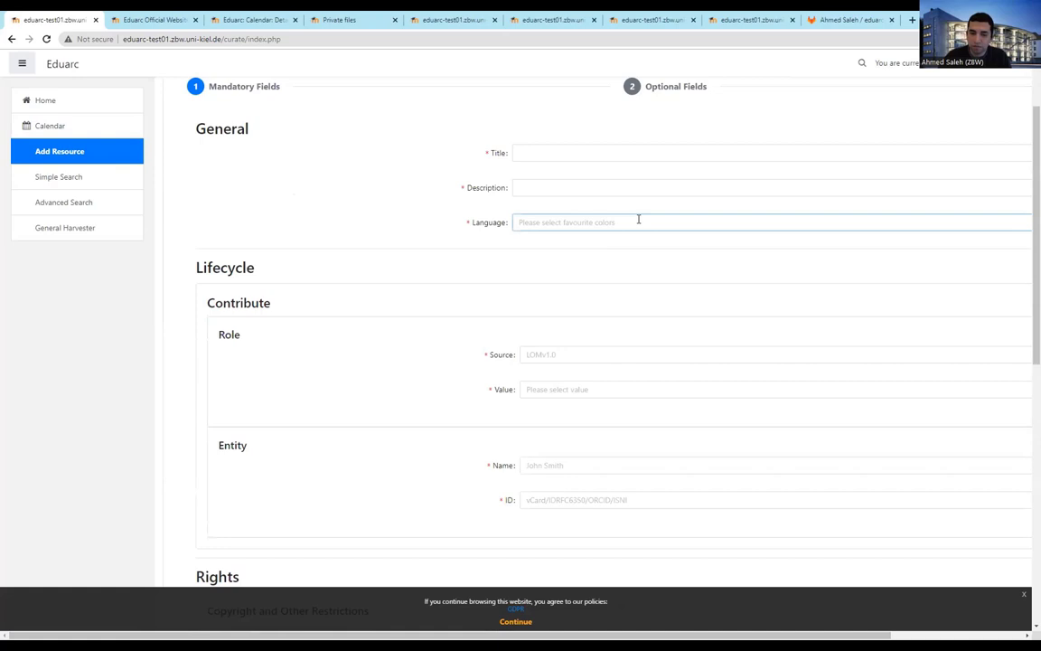
click(516, 621)
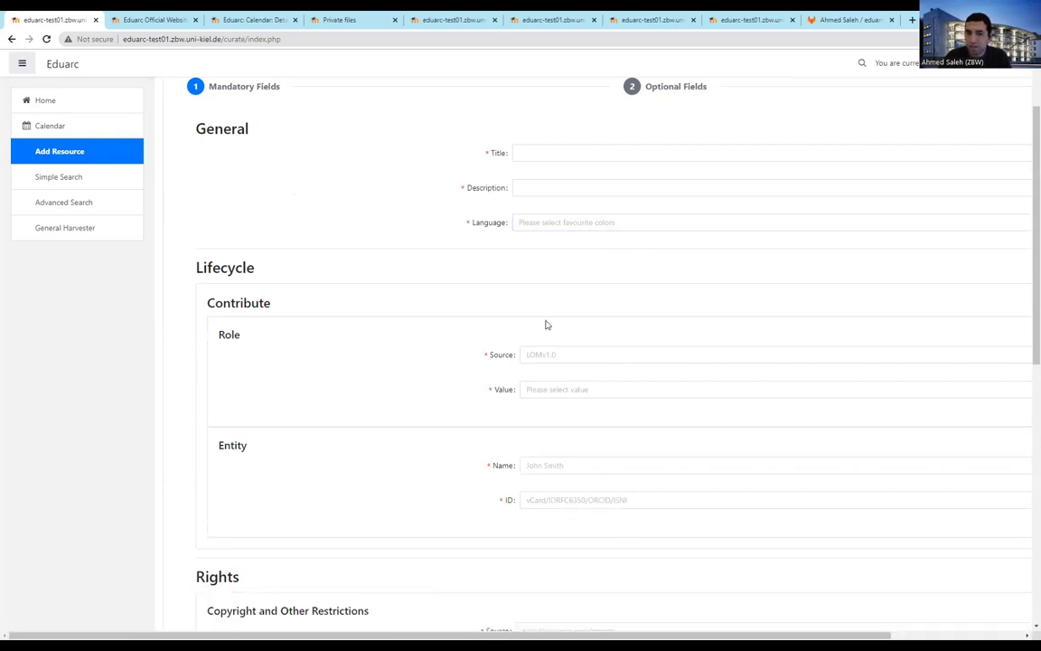
scroll(404, 242, up, 2)
scroll(404, 242, right, 3)
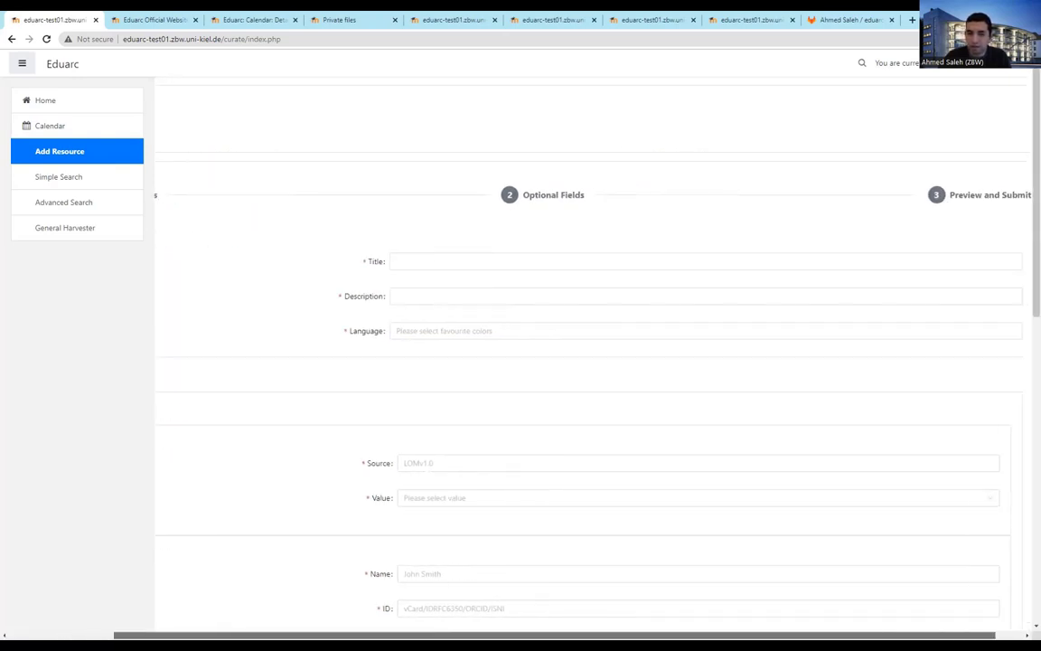
scroll(404, 243, left, 2)
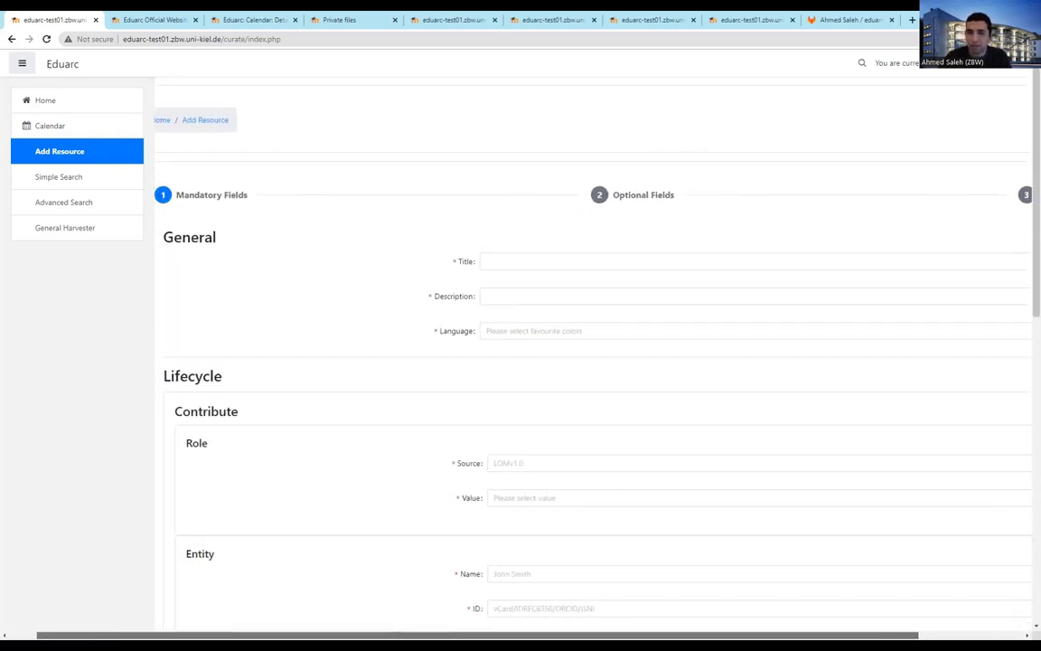
Enter 'test' as the new resource's title
click(534, 261)
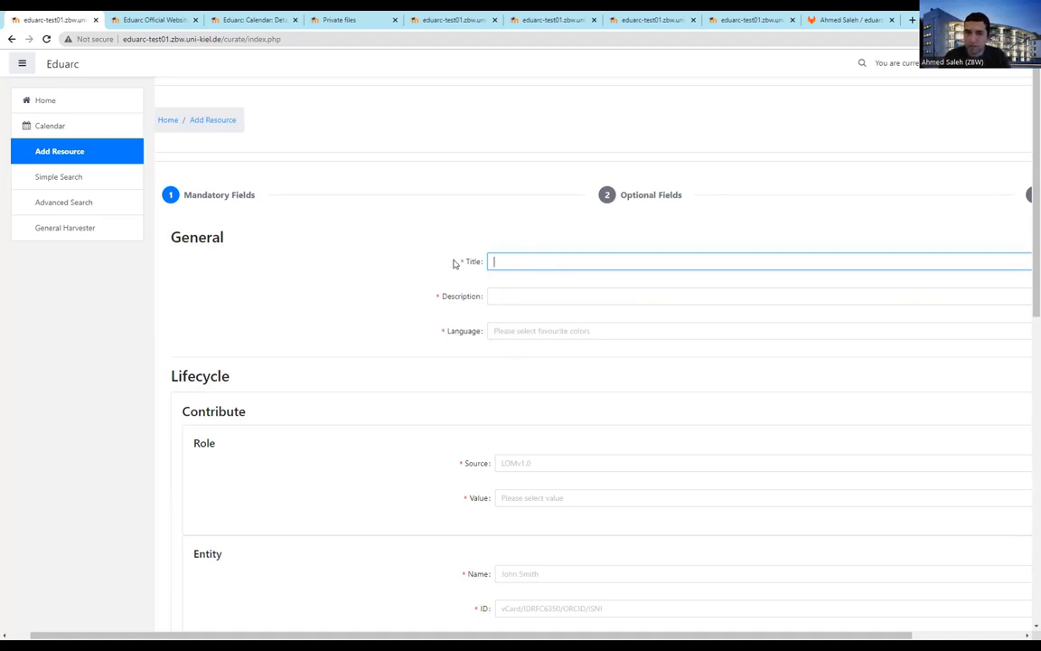
scroll(506, 326, down, 1)
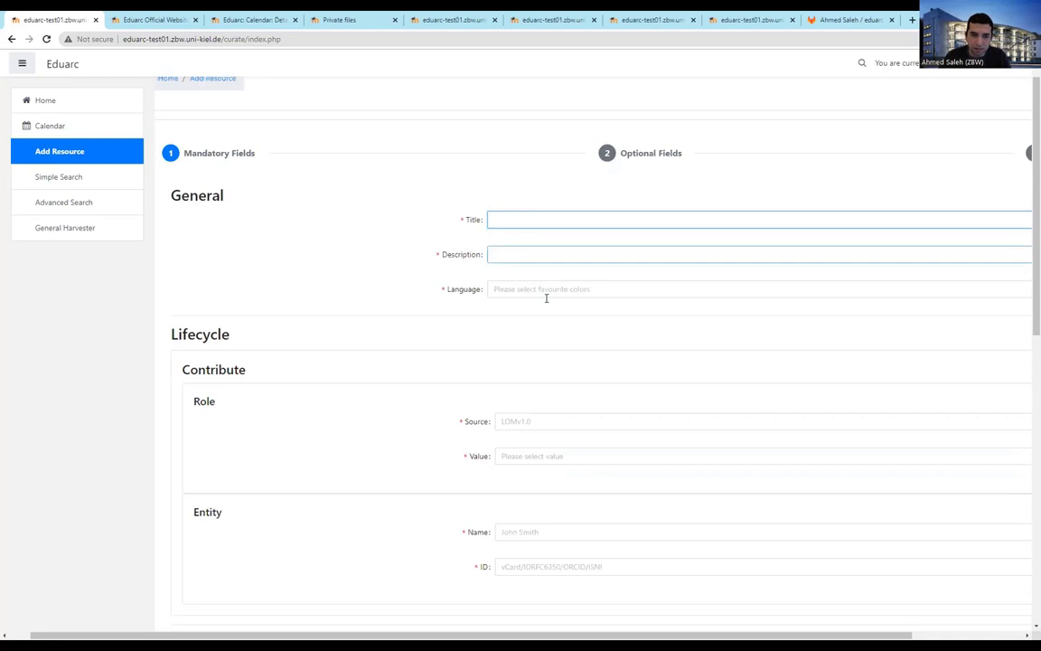
scroll(414, 341, down, 1)
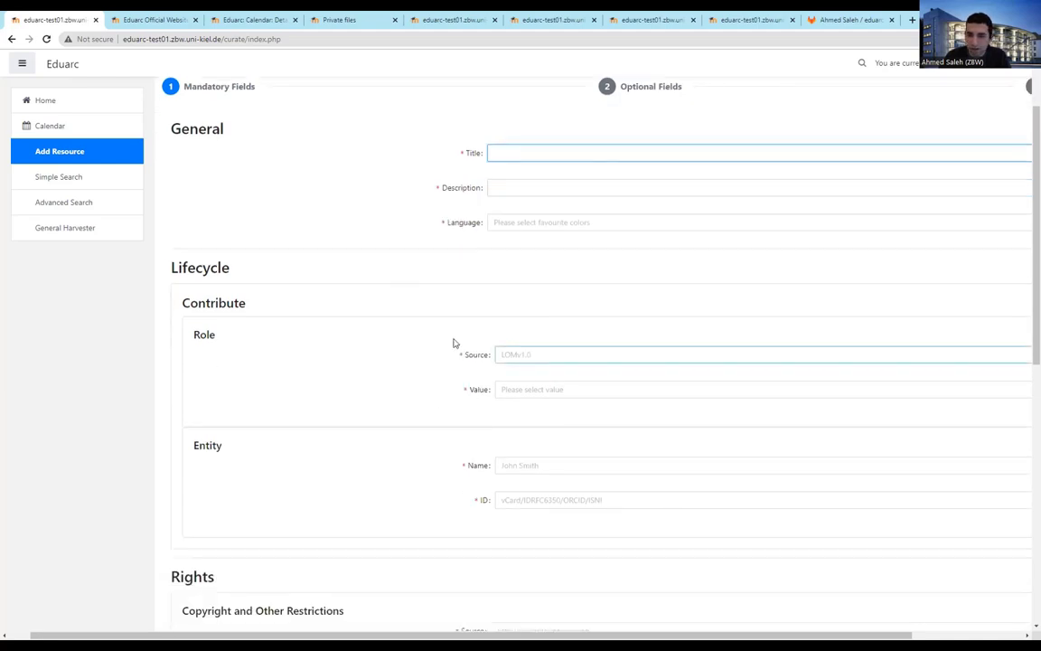
scroll(578, 388, down, 3)
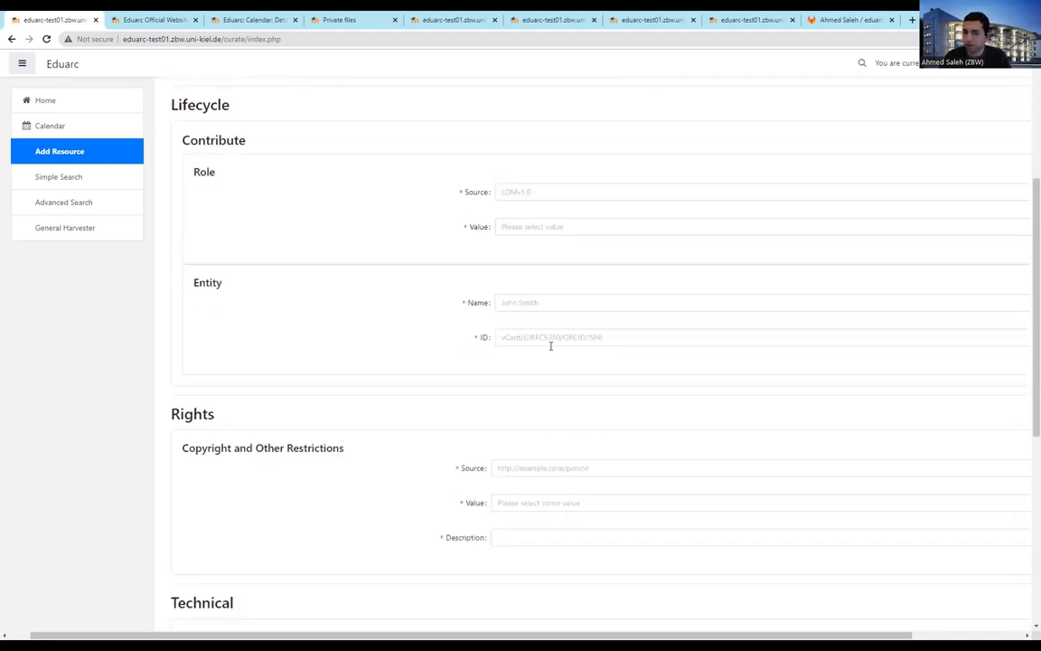
scroll(550, 344, down, 5)
scroll(506, 355, up, 3)
scroll(552, 280, up, 5)
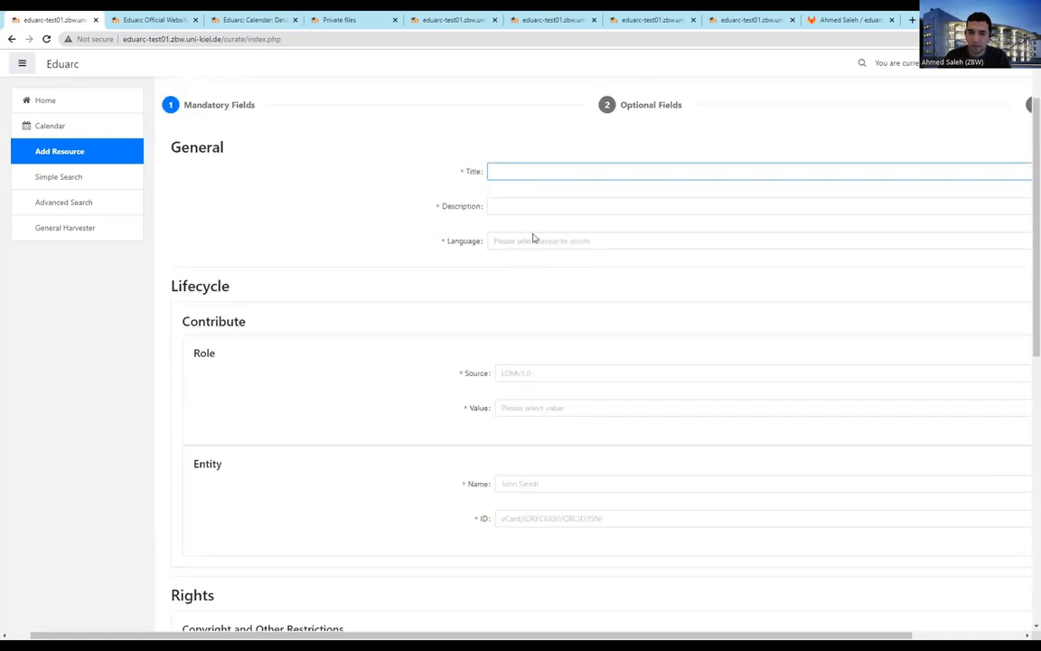
Set the description to 'test' and the resource language to English
double_click(498, 171)
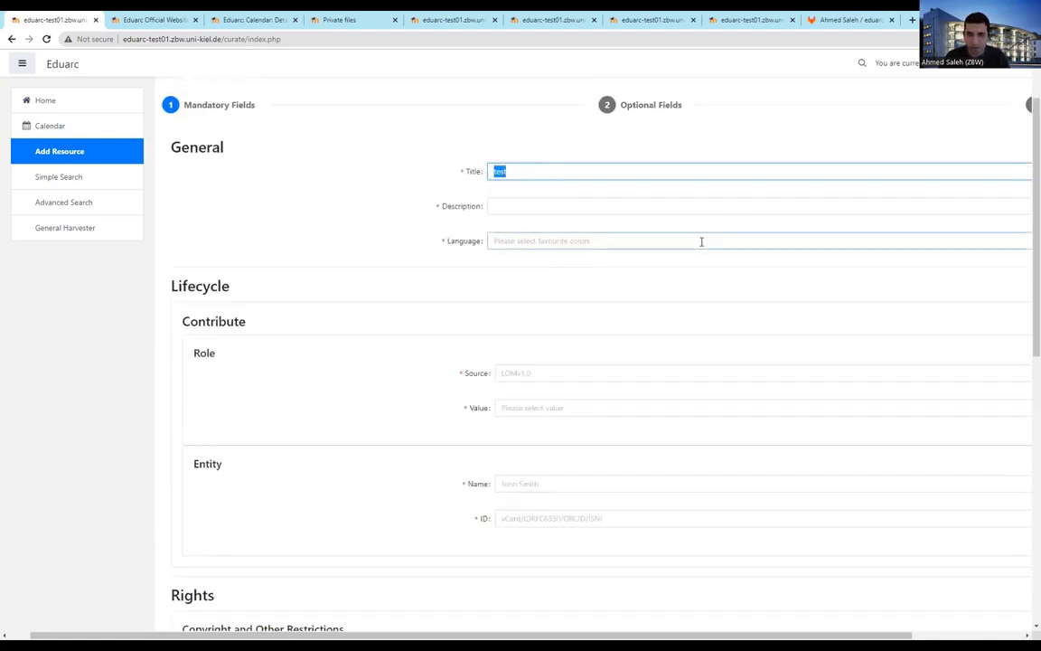
click(550, 206)
text(test)
click(550, 241)
text(test)
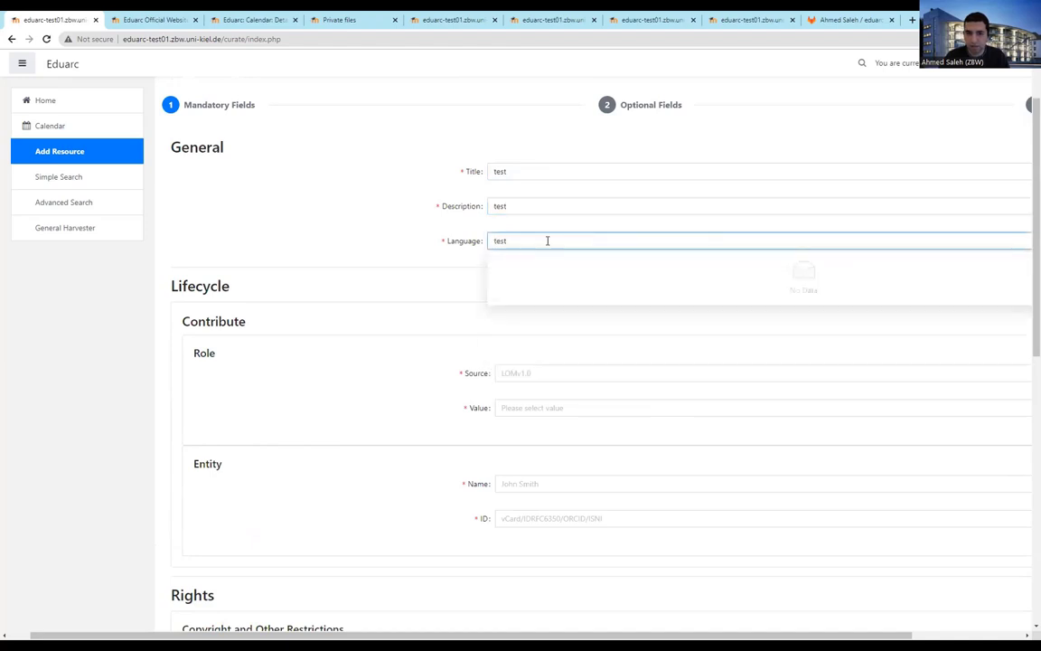
key(BackSpace)
key(BackSpace)
key(BackSpace)
key(BackSpace)
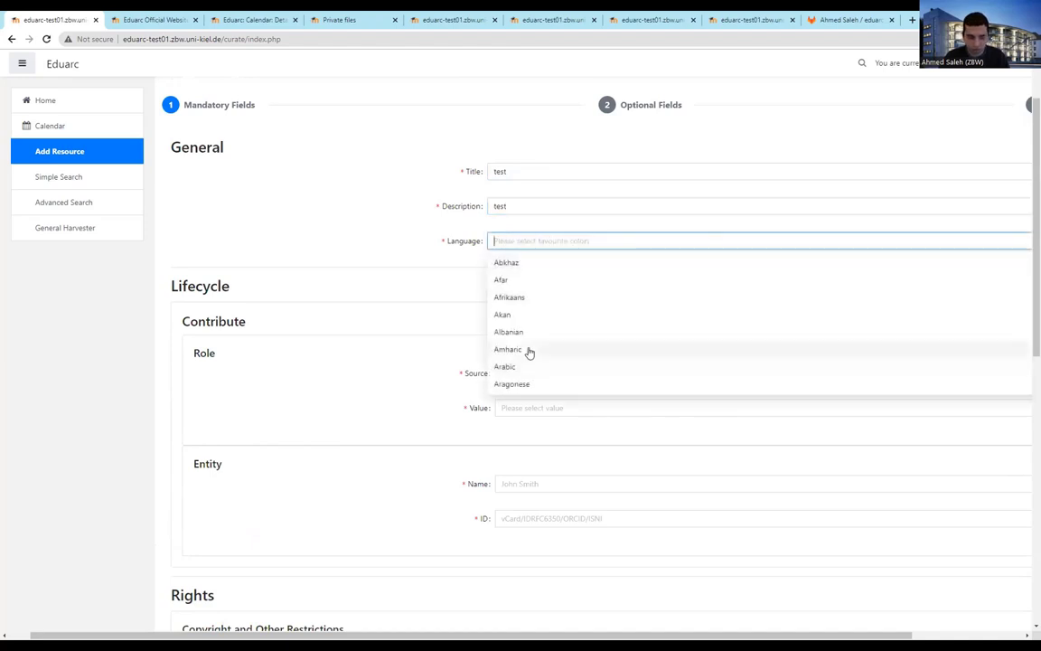
text(en)
key(Return)
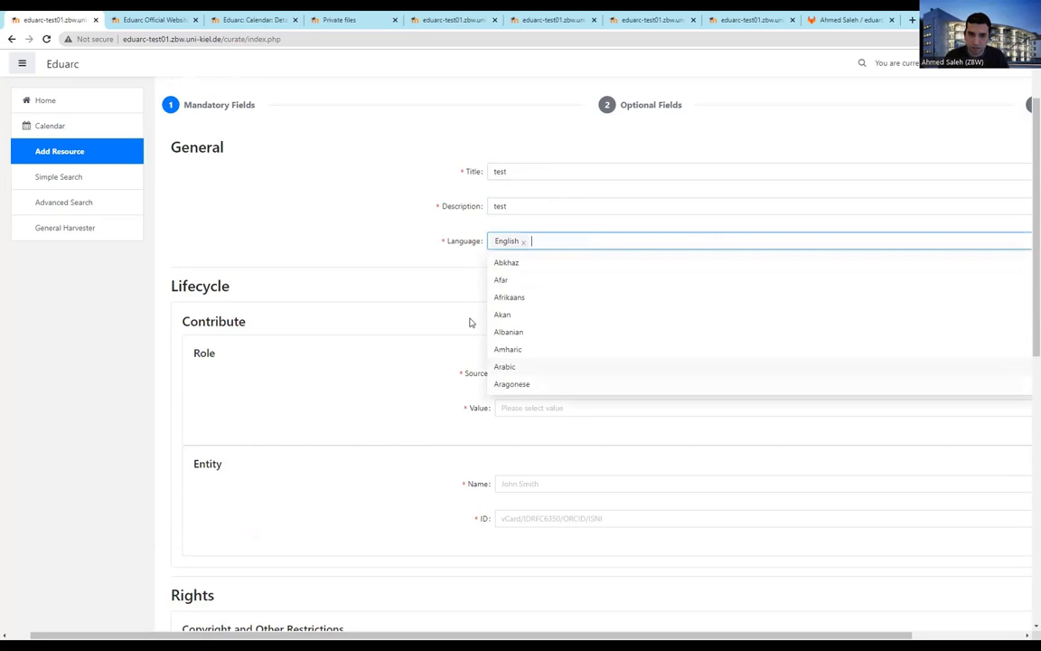
click(444, 326)
Add a contributor with role Provider and the contributor's full name
click(525, 372)
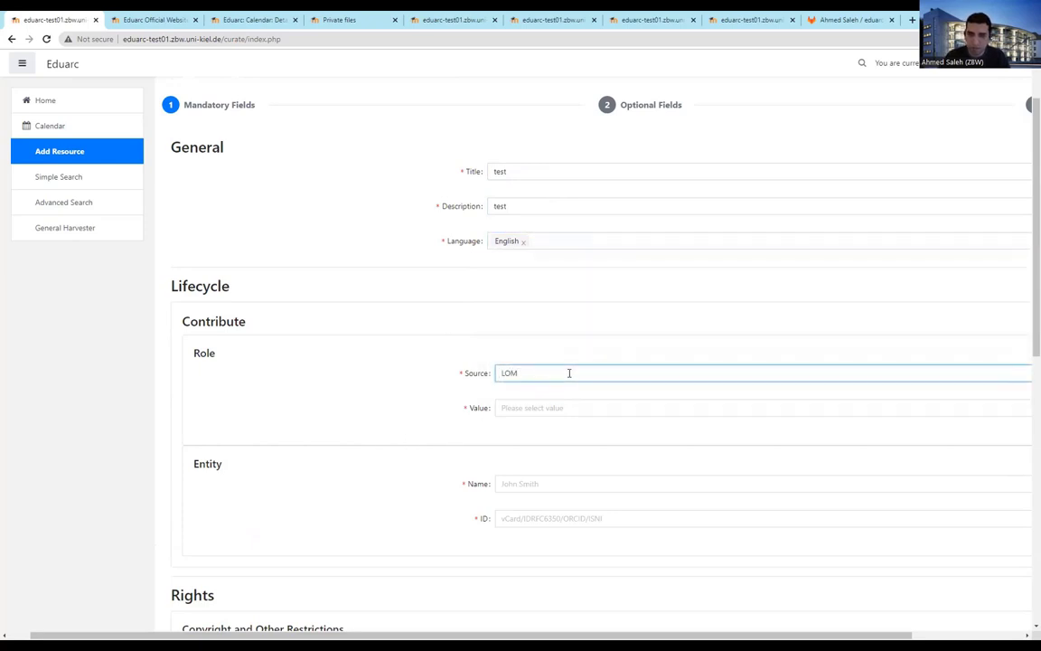
scroll(590, 374, down, 3)
click(558, 298)
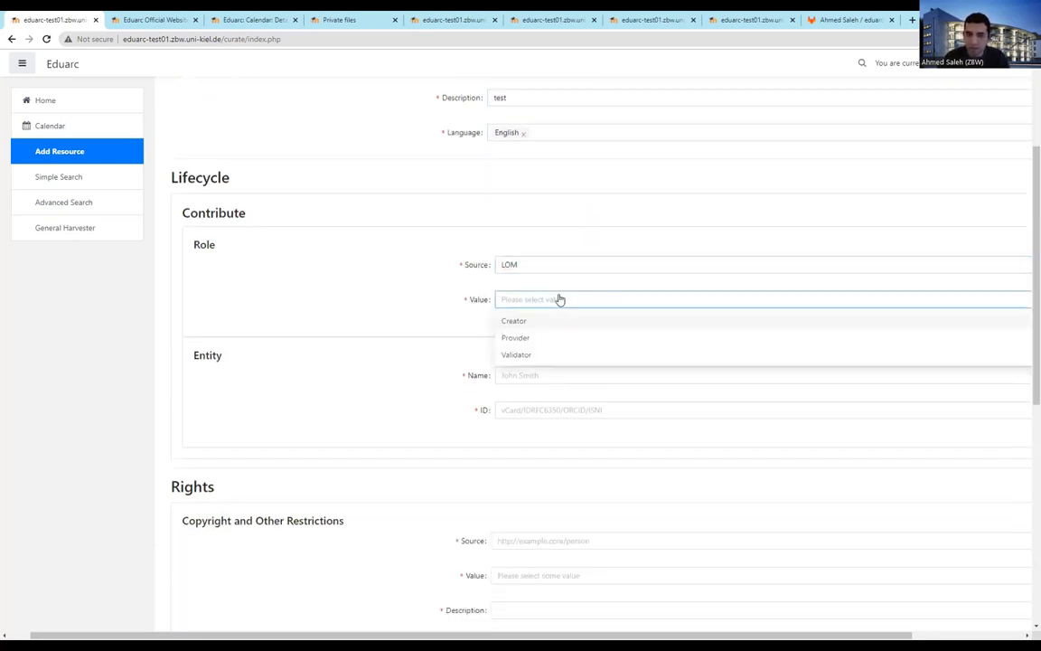
click(542, 340)
scroll(547, 280, down, 5)
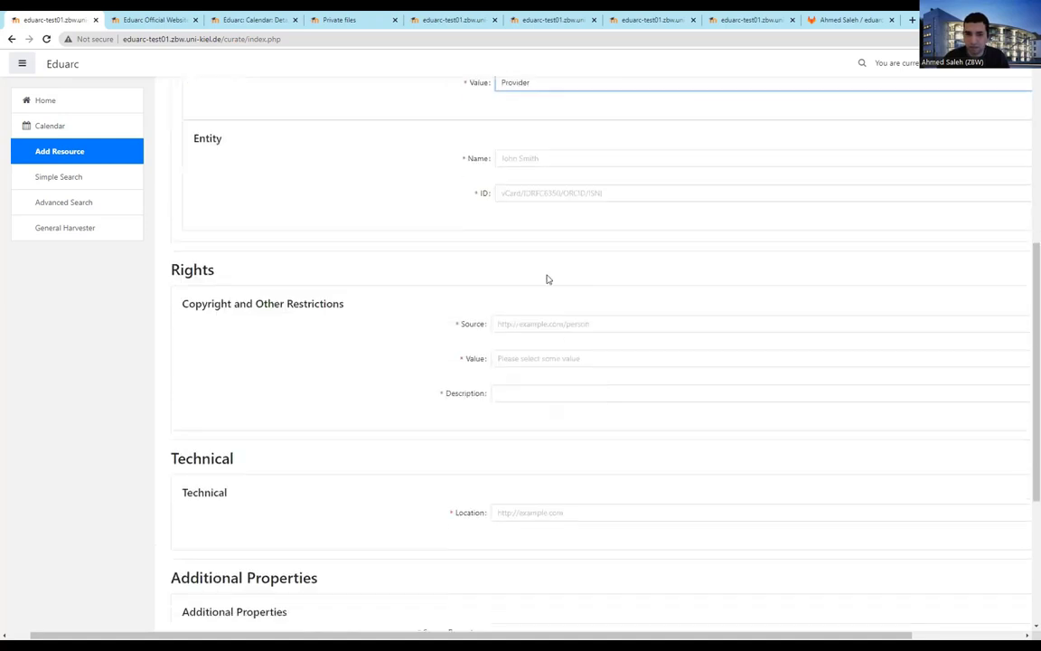
click(544, 157)
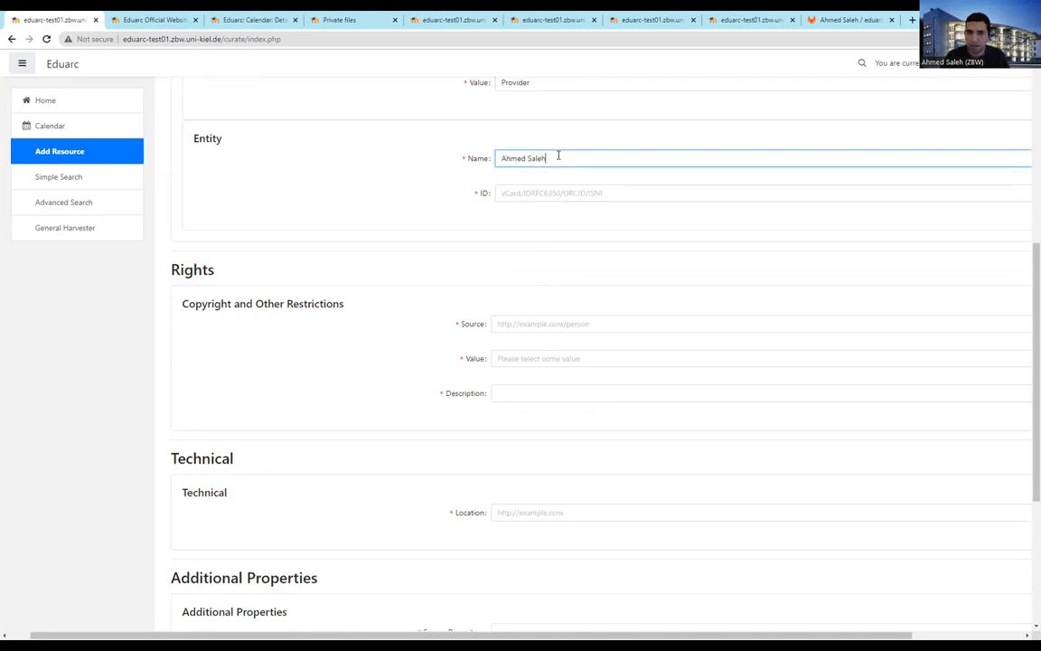
key(Tab)
Set copyright source 'test', copyright Yes, and rights description 'test'
scroll(462, 203, down, 3)
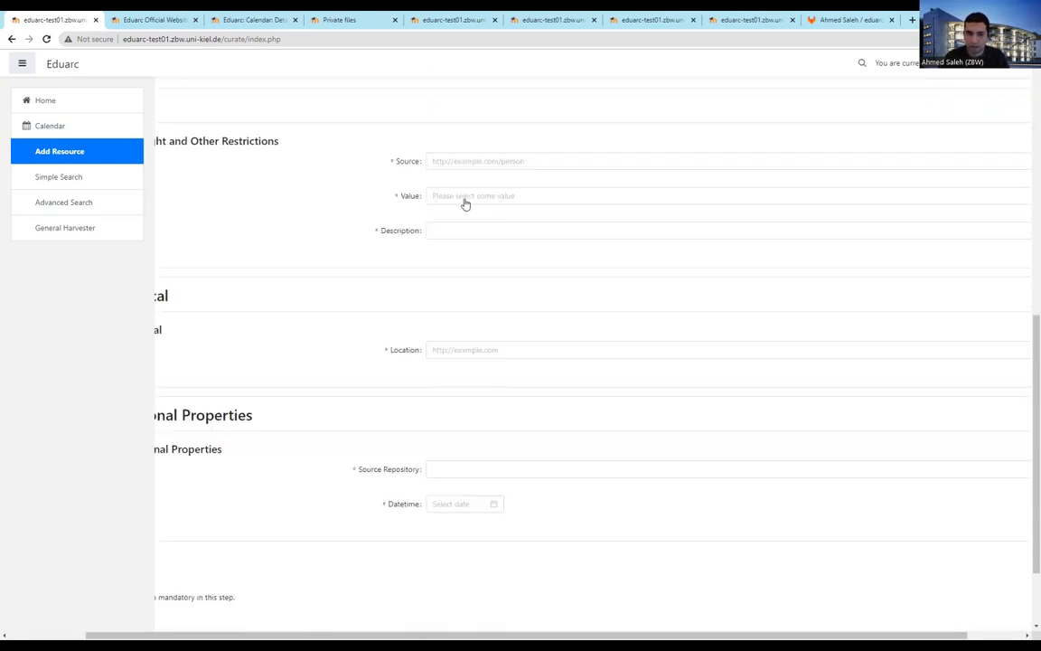
click(488, 162)
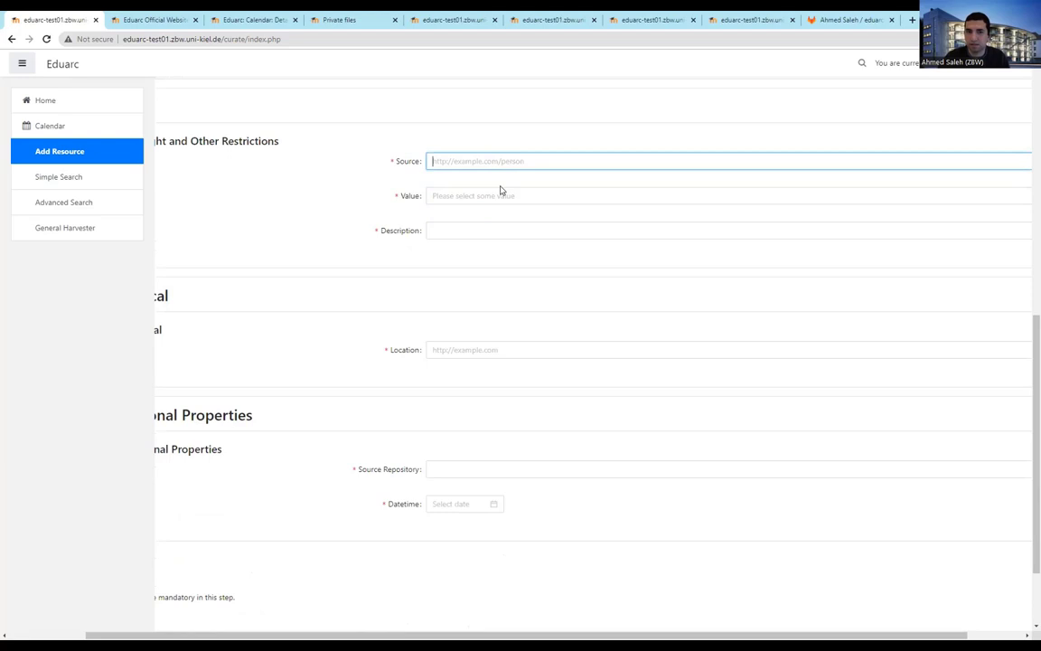
text(test)
click(467, 196)
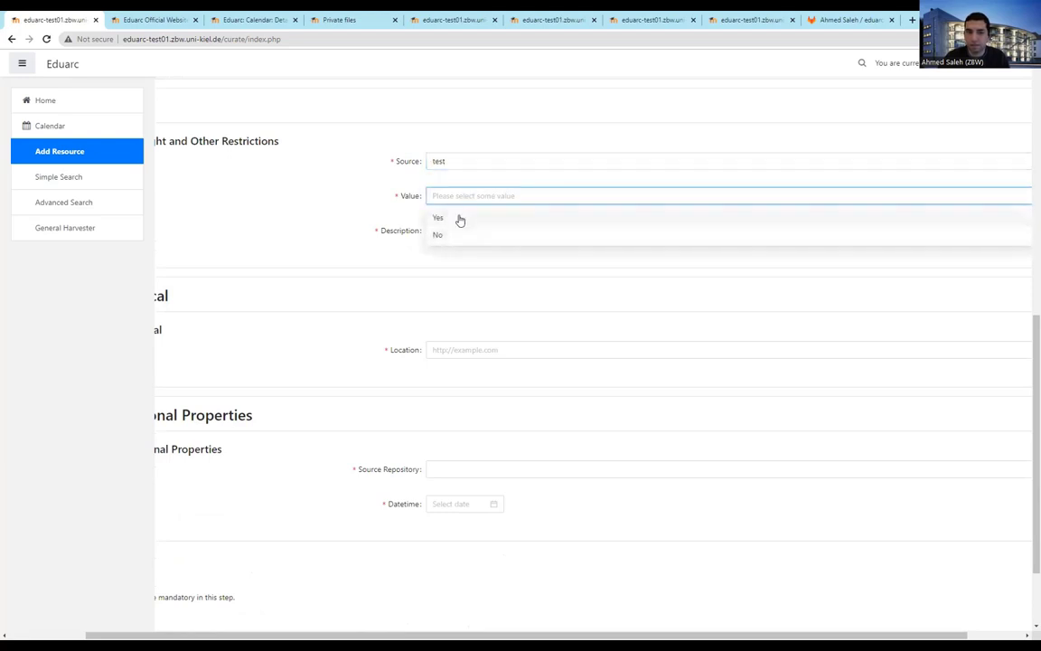
click(459, 218)
click(441, 230)
text(test)
Set location Germany, source repository Econbiz, and datetime 2022-03-01
click(473, 350)
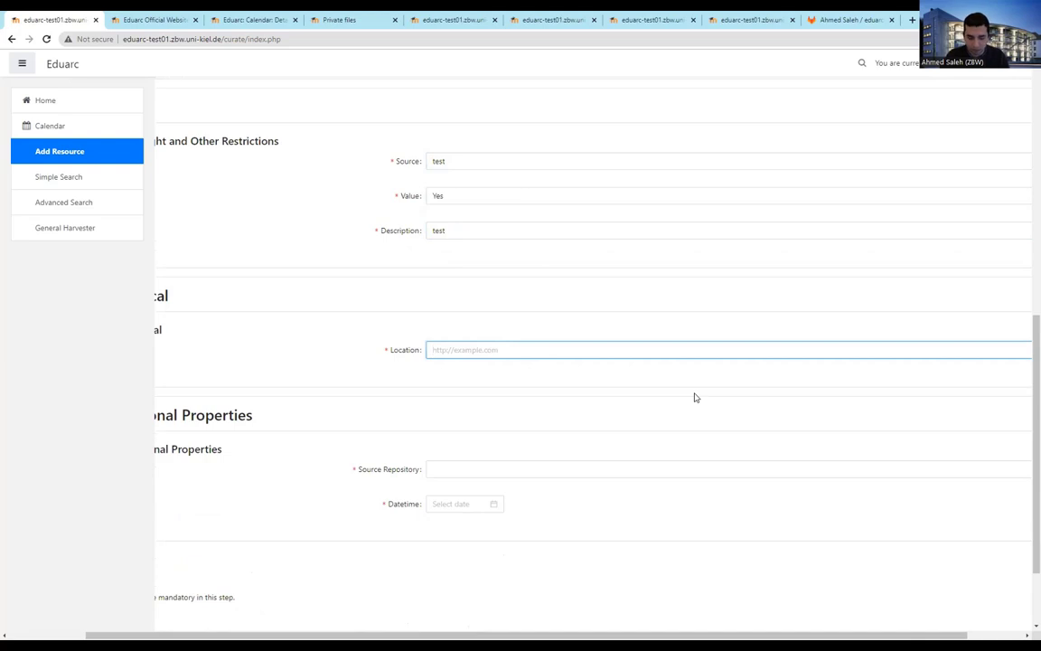
text(Germany)
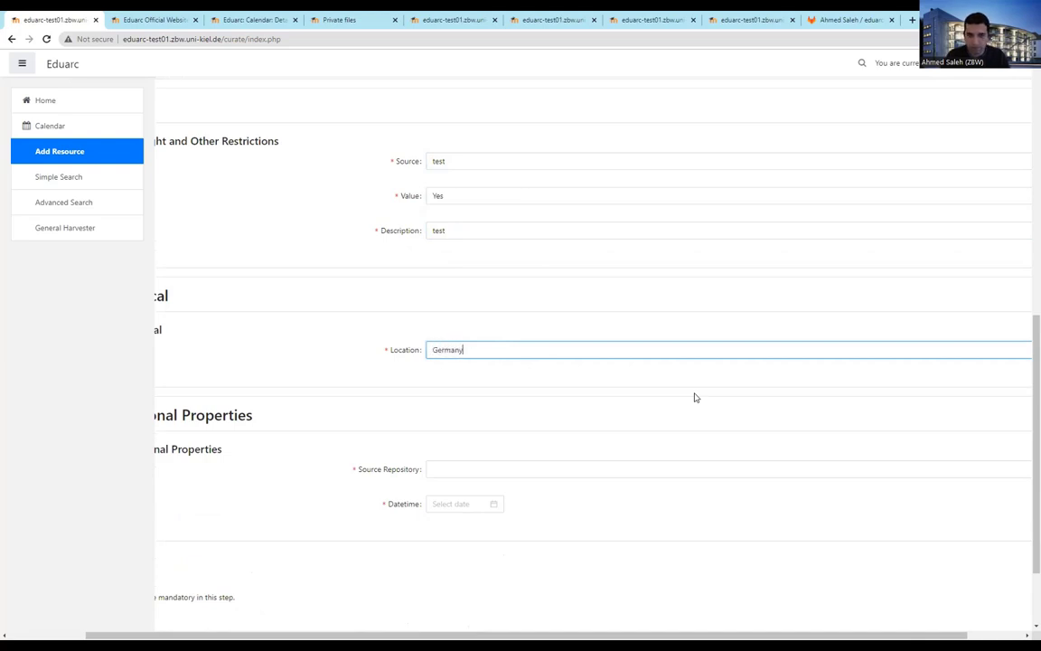
scroll(687, 394, down, 2)
click(477, 358)
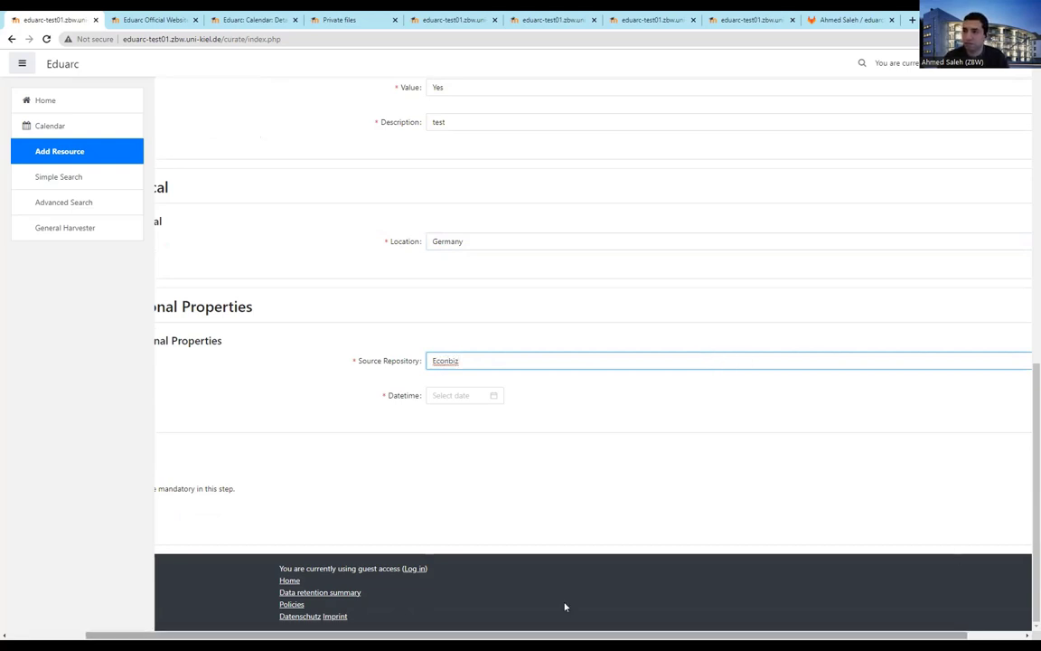
scroll(592, 475, up, 1)
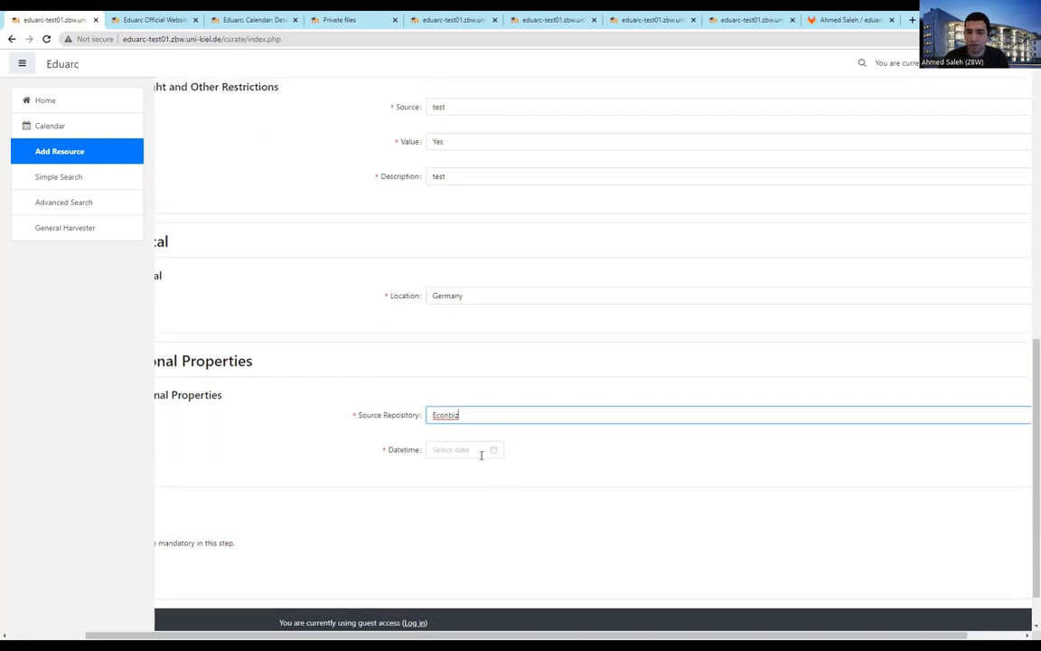
click(463, 449)
click(481, 513)
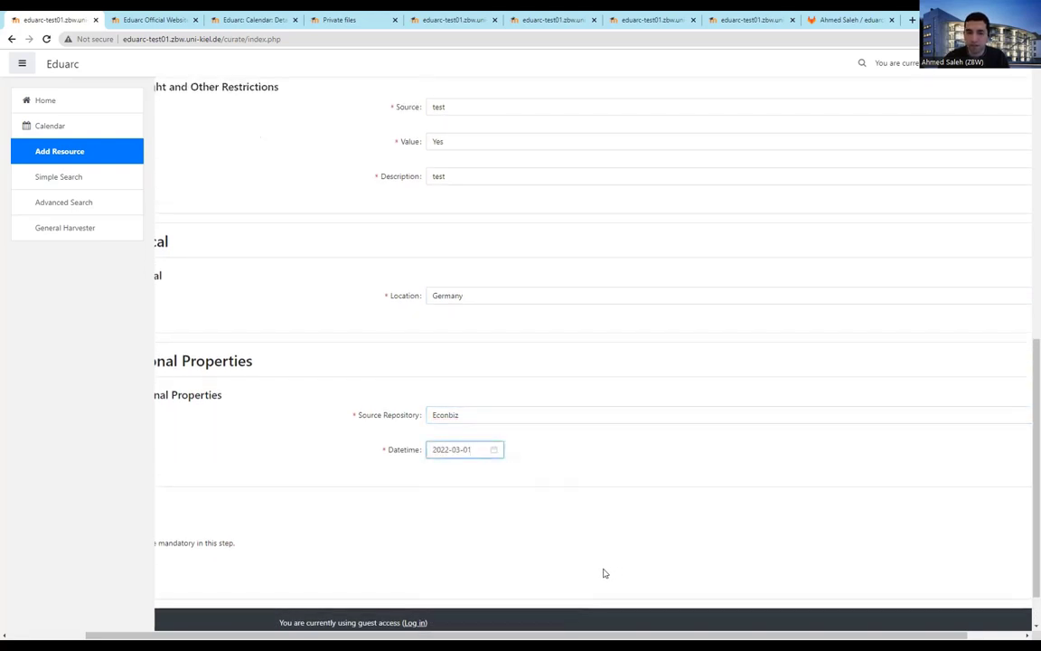
scroll(659, 493, up, 7)
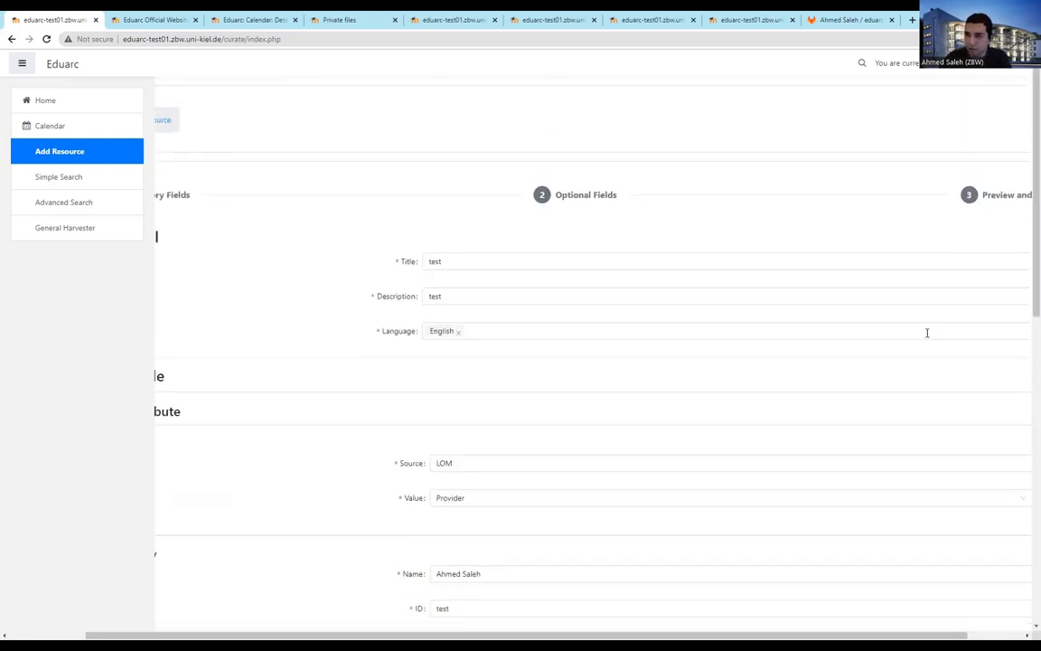
Move past Optional Fields to the Preview table, from Title test to Datetime 2022-03-01
click(570, 193)
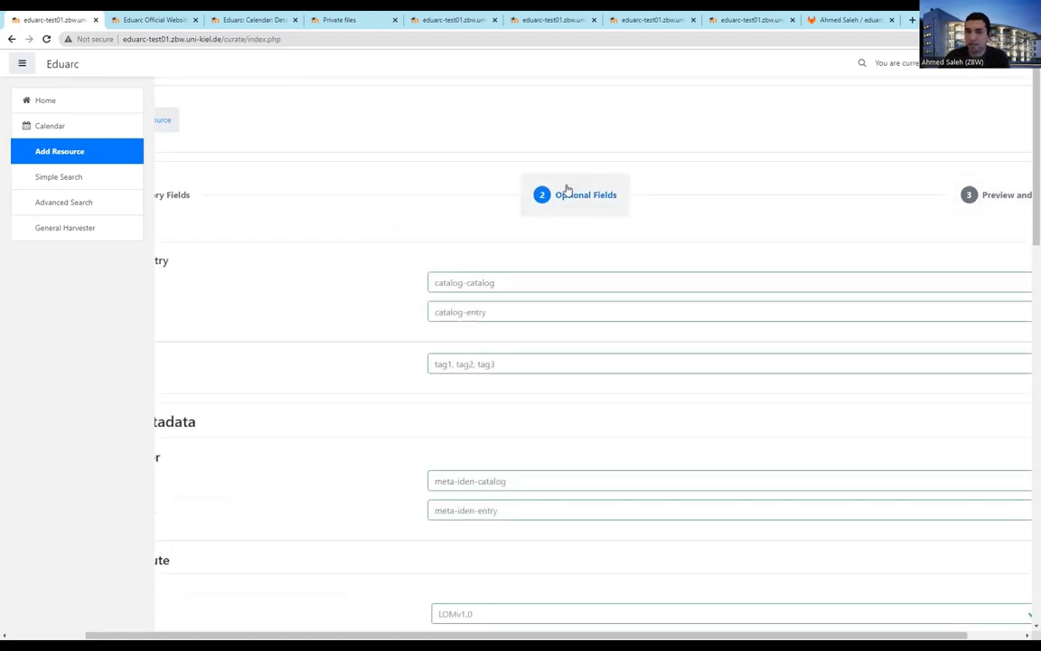
click(994, 200)
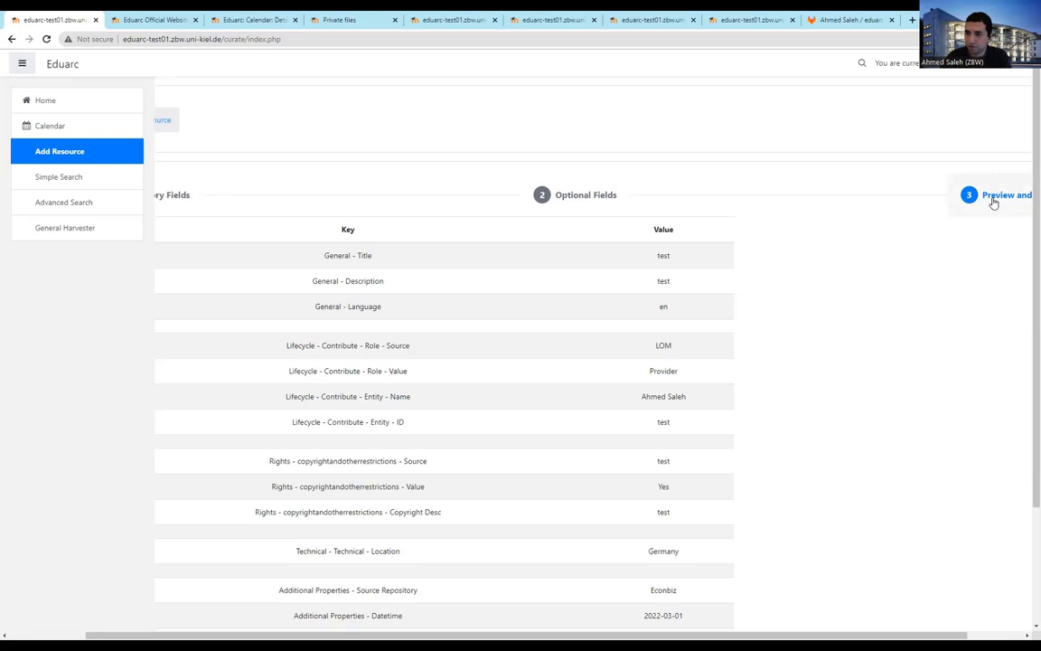
scroll(576, 430, down, 3)
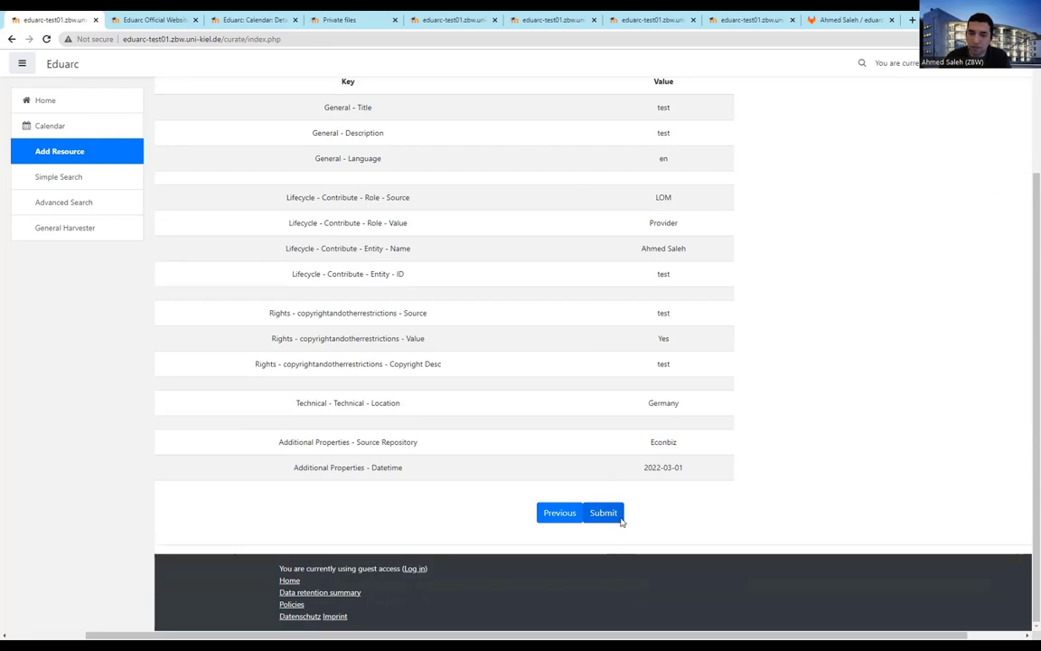
scroll(705, 343, up, 2)
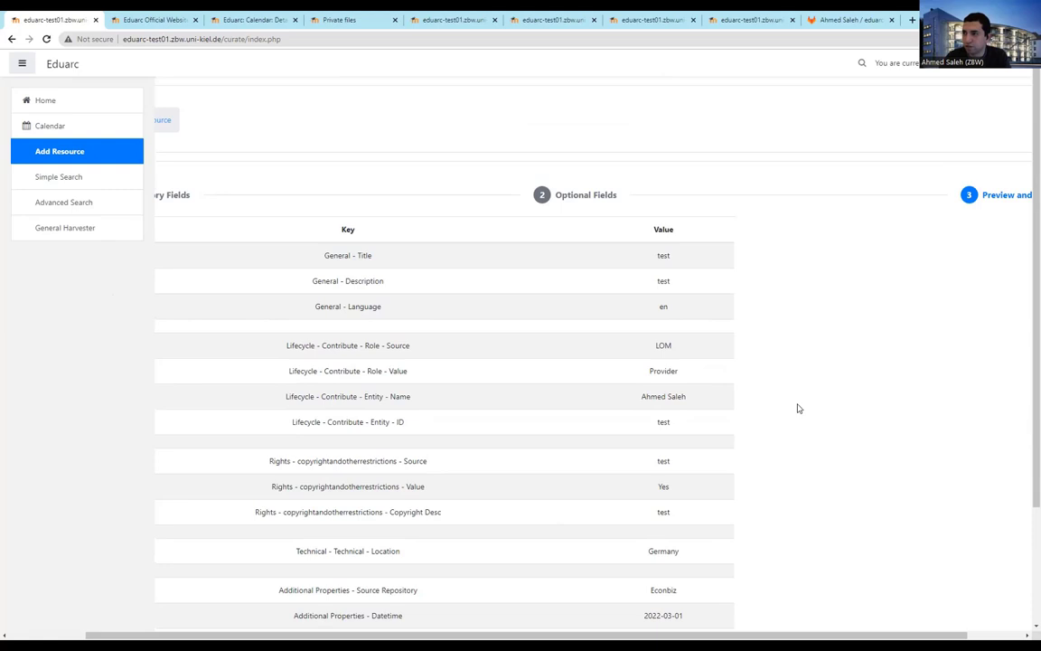
Run a Simple Search for titles containing 'web', returning 6719 entries
click(74, 181)
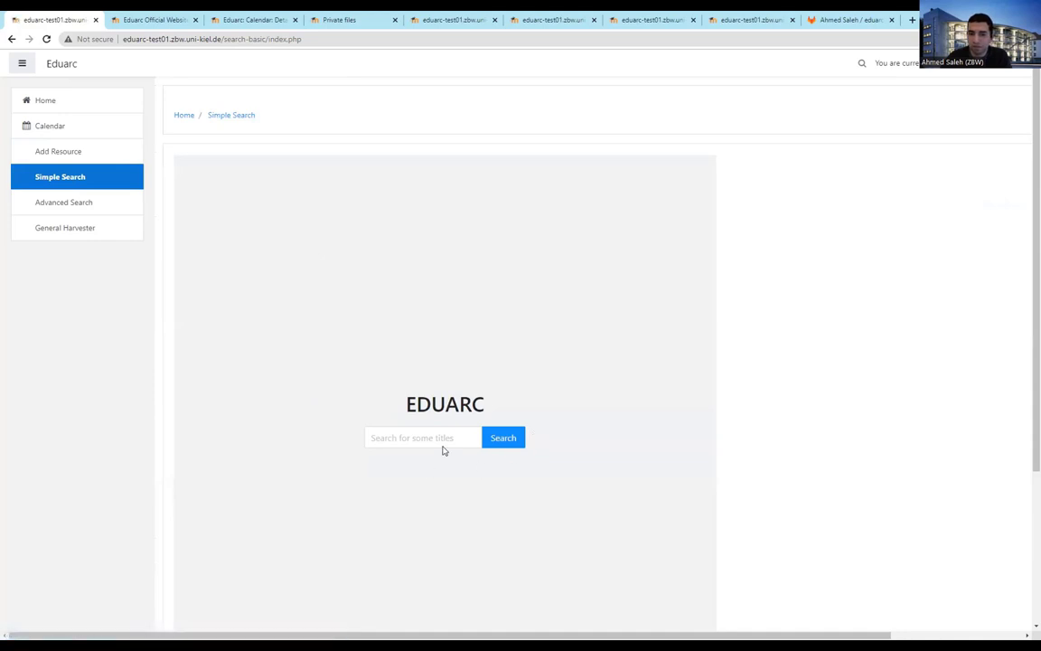
click(443, 442)
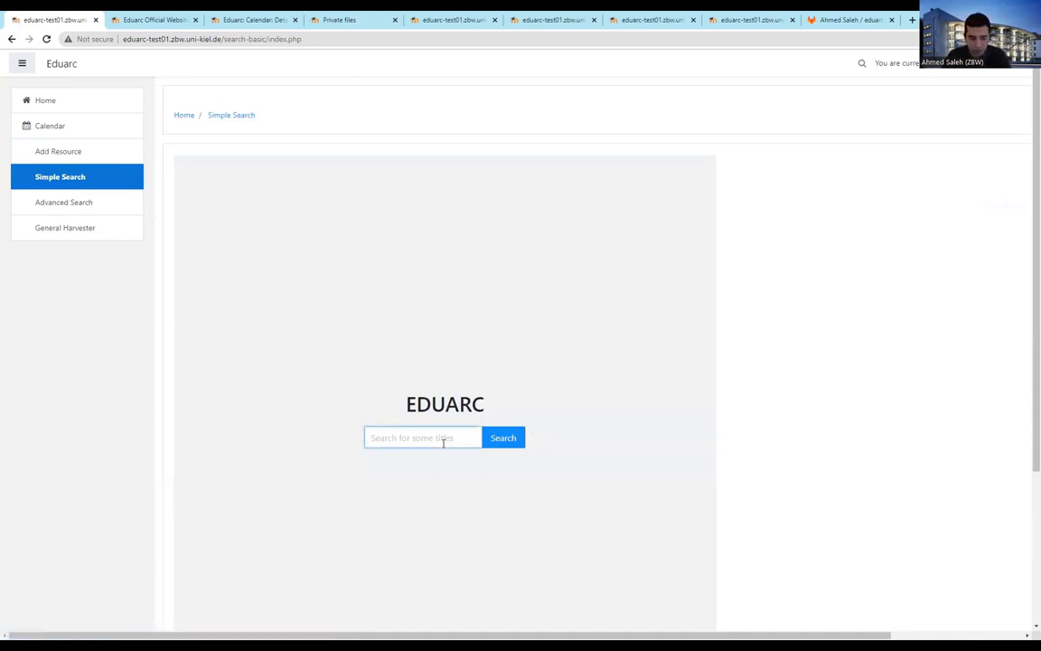
text(web)
key(Return)
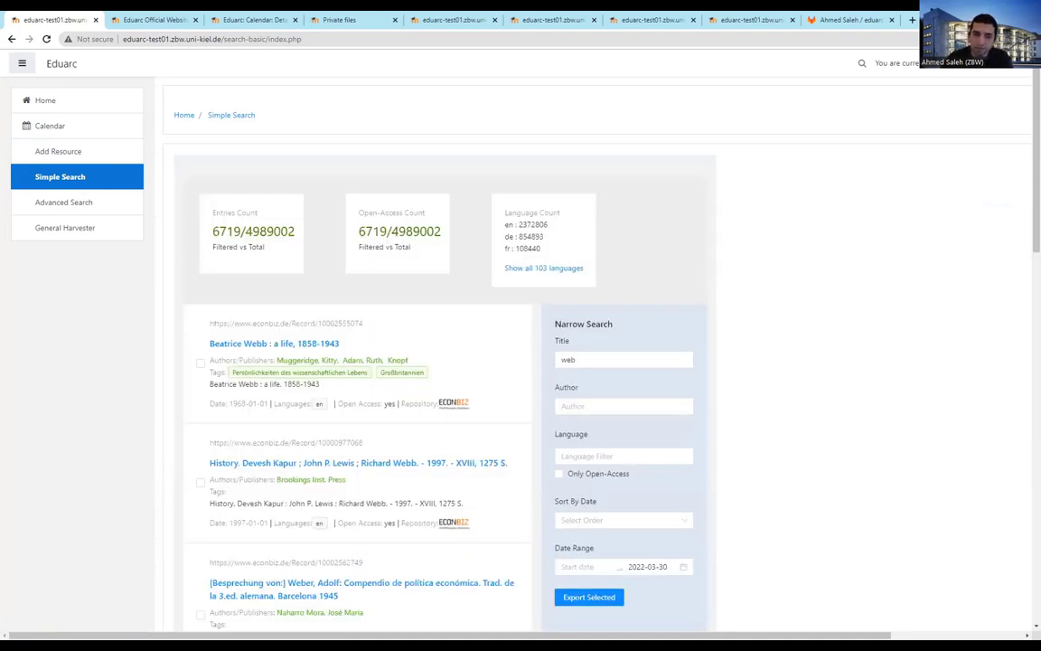
scroll(647, 274, down, 3)
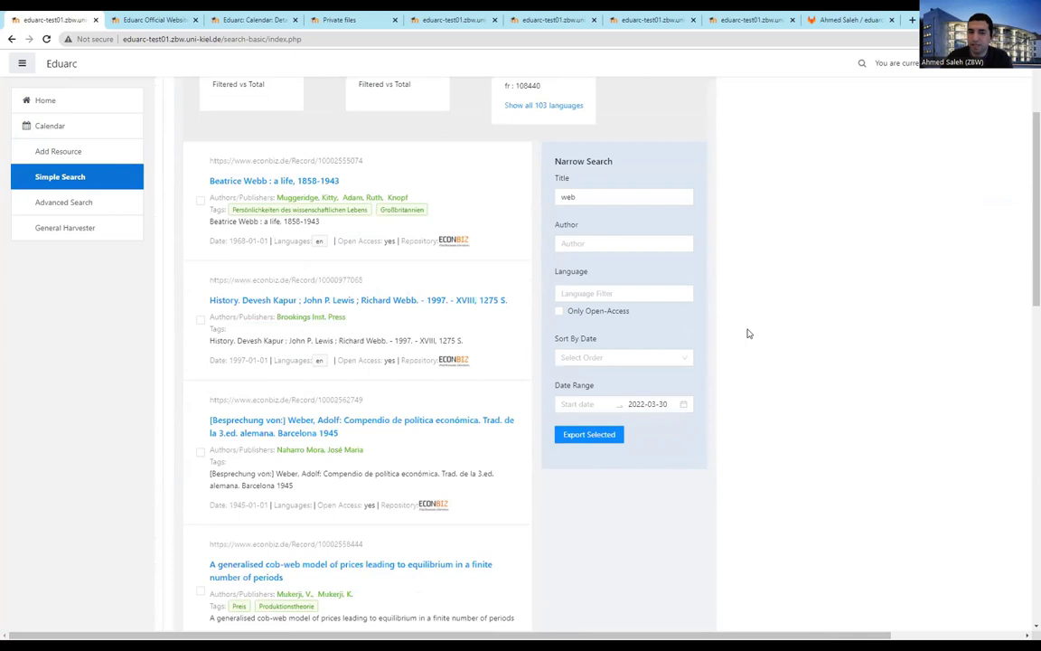
scroll(762, 298, up, 1)
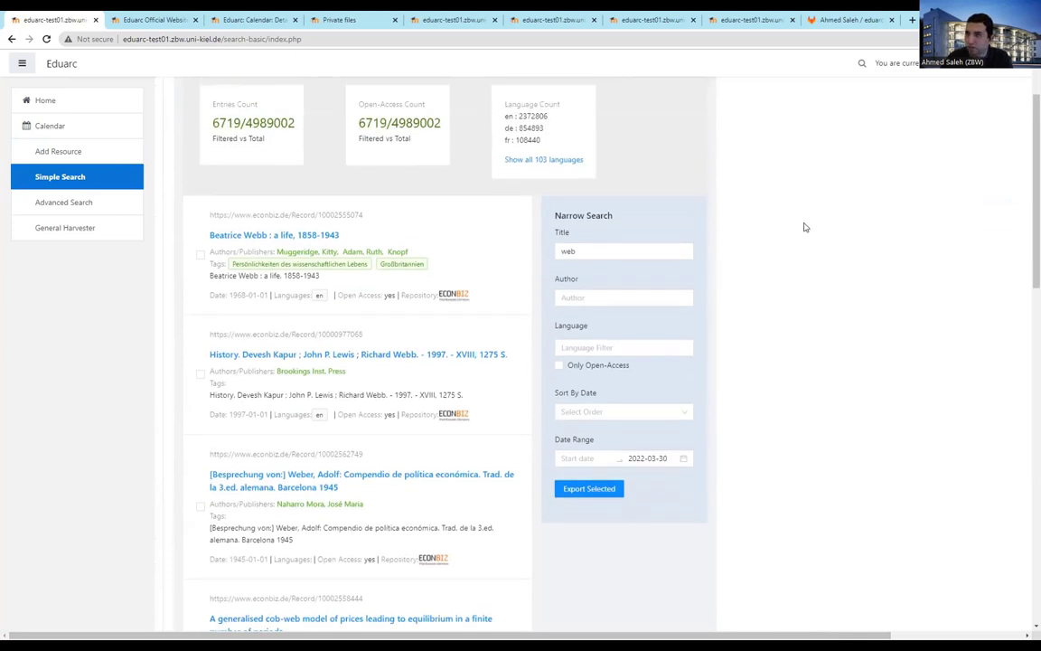
scroll(800, 241, up, 1)
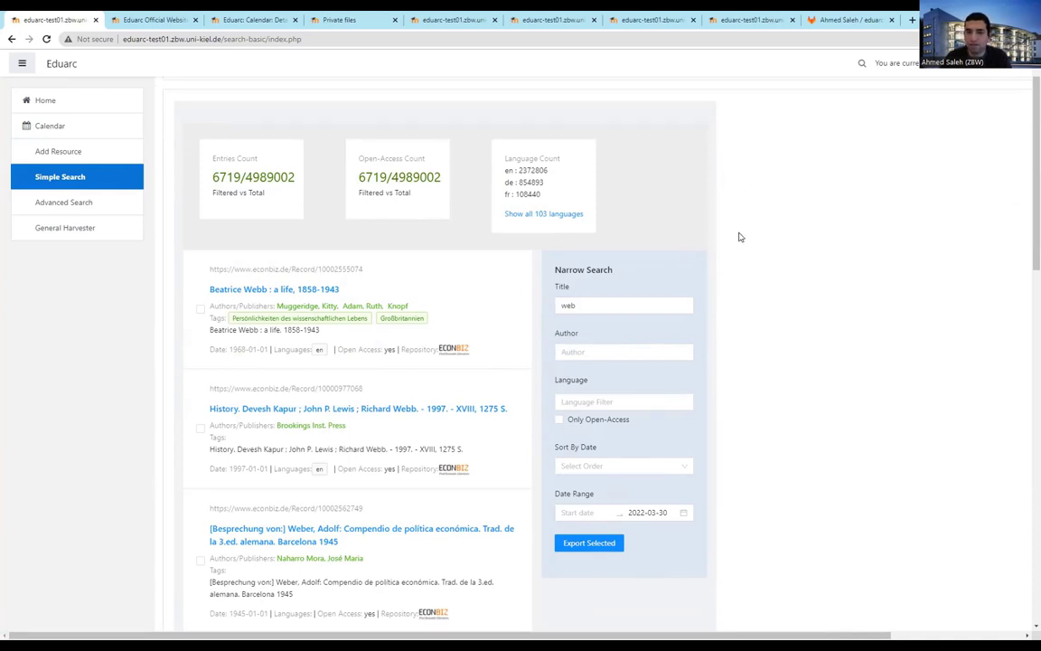
scroll(882, 279, down, 5)
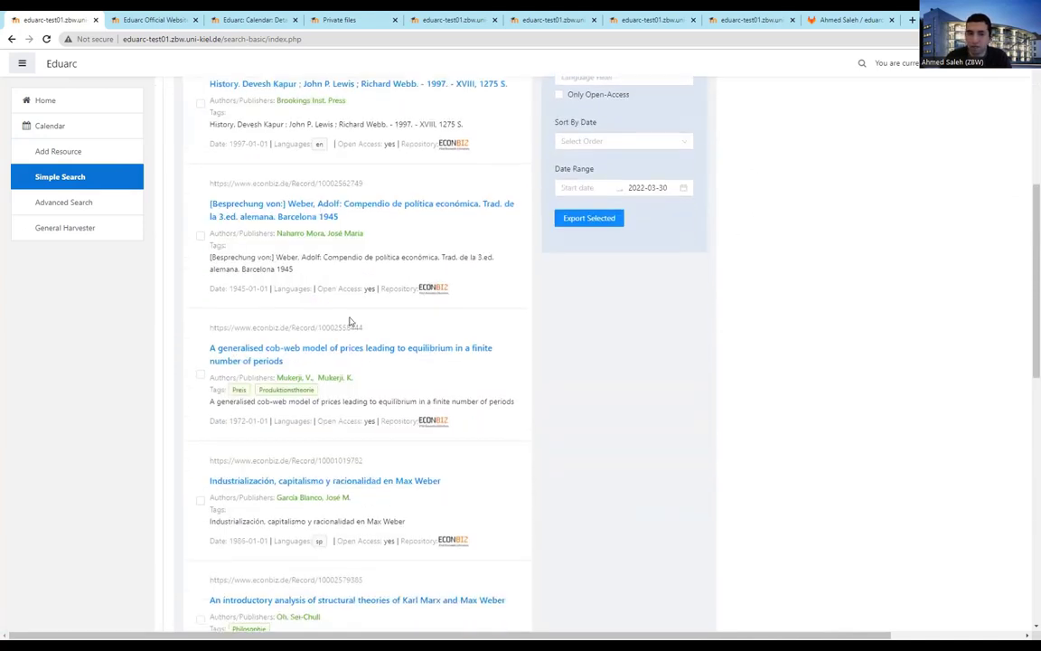
scroll(441, 414, up, 5)
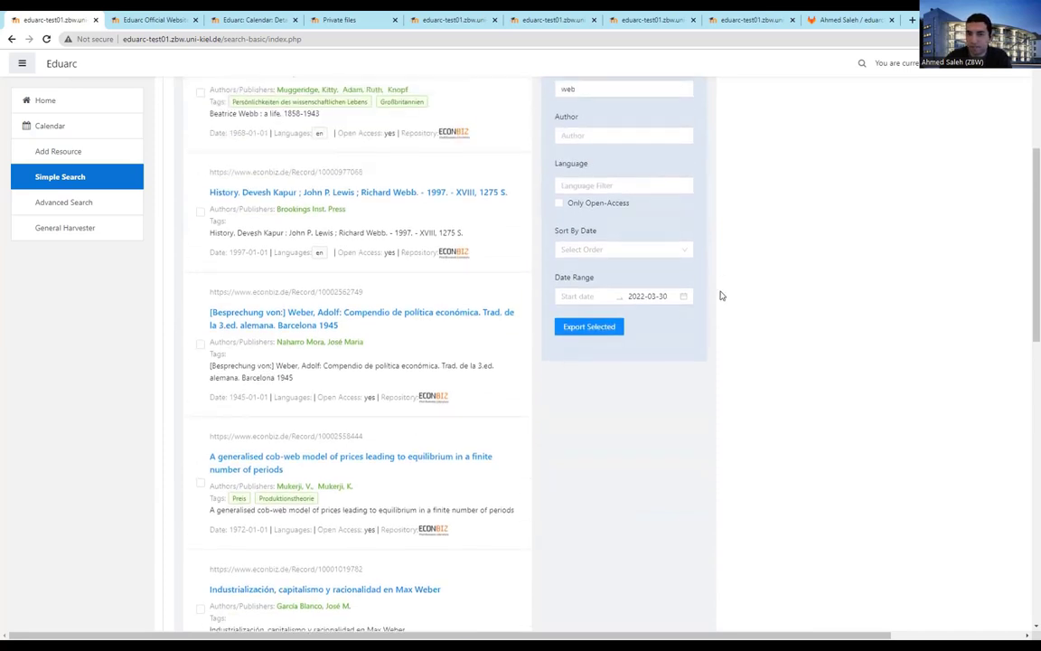
Filter the 'web' results by the author's full name, leaving 10 entries
click(600, 353)
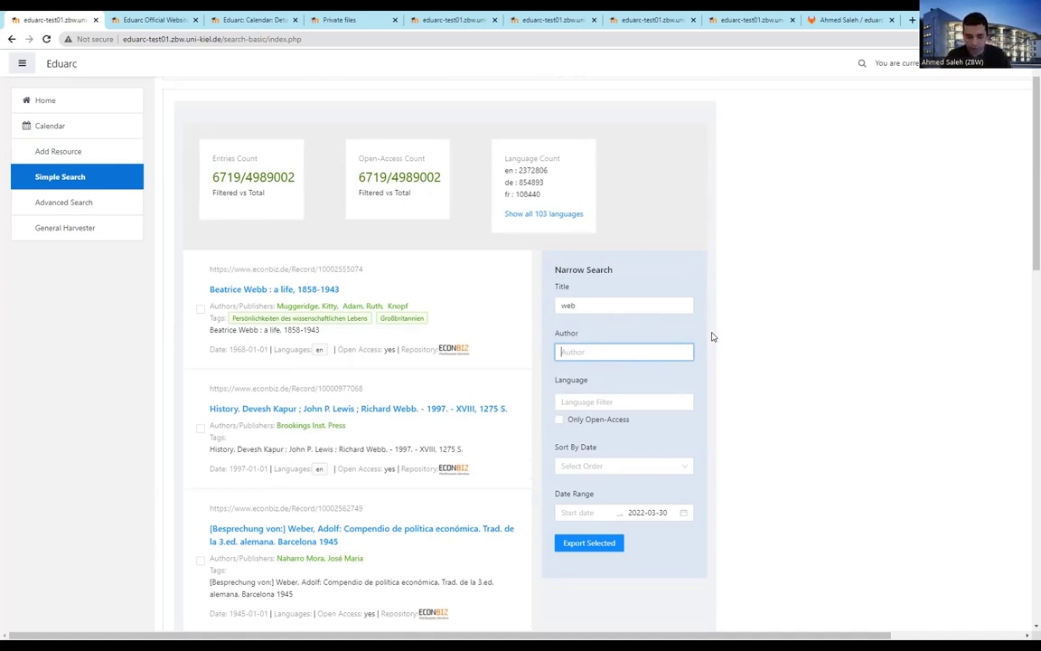
text(klaus)
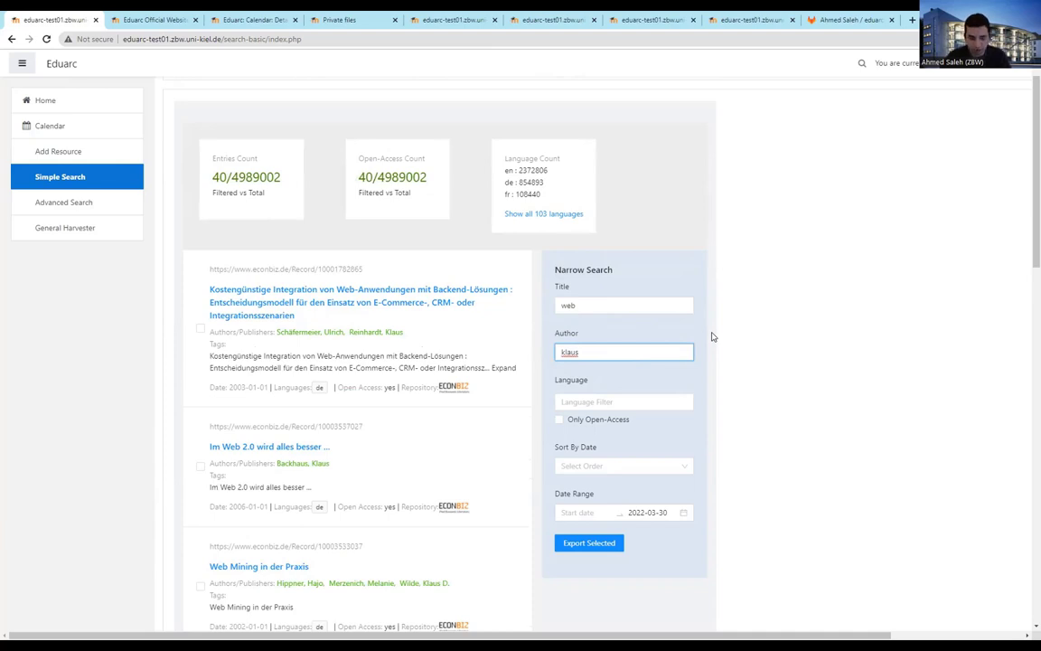
text(tochter)
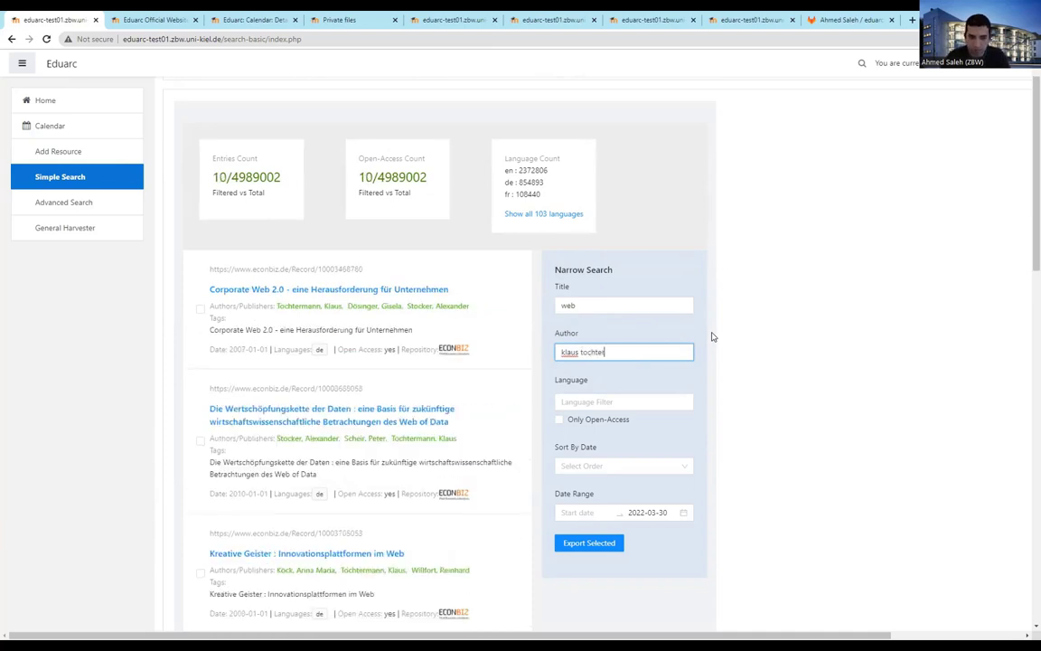
text(mann)
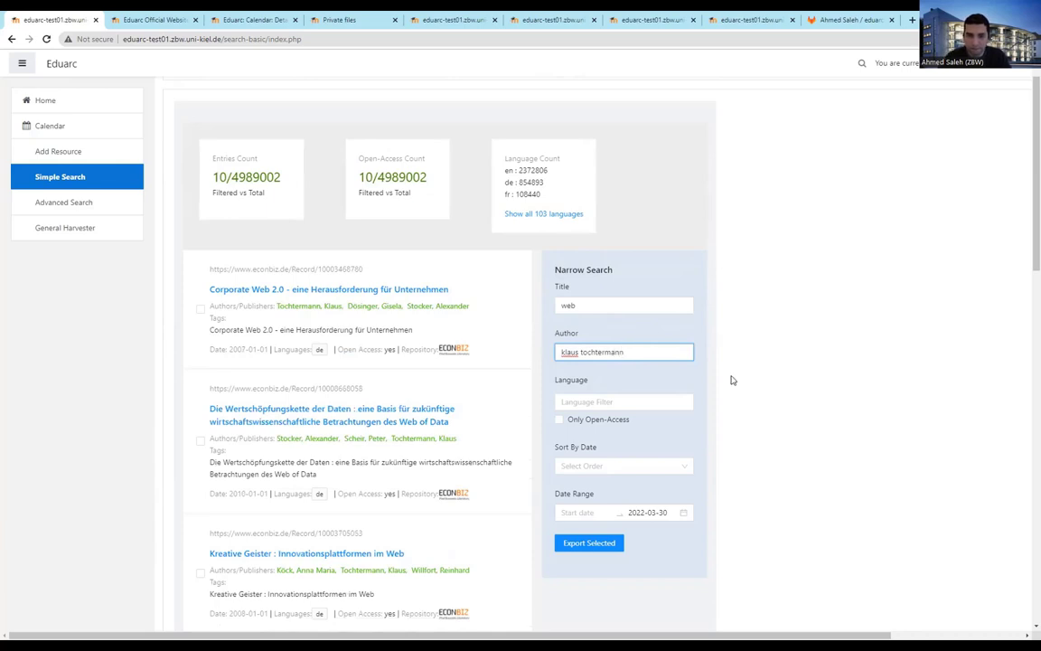
click(730, 379)
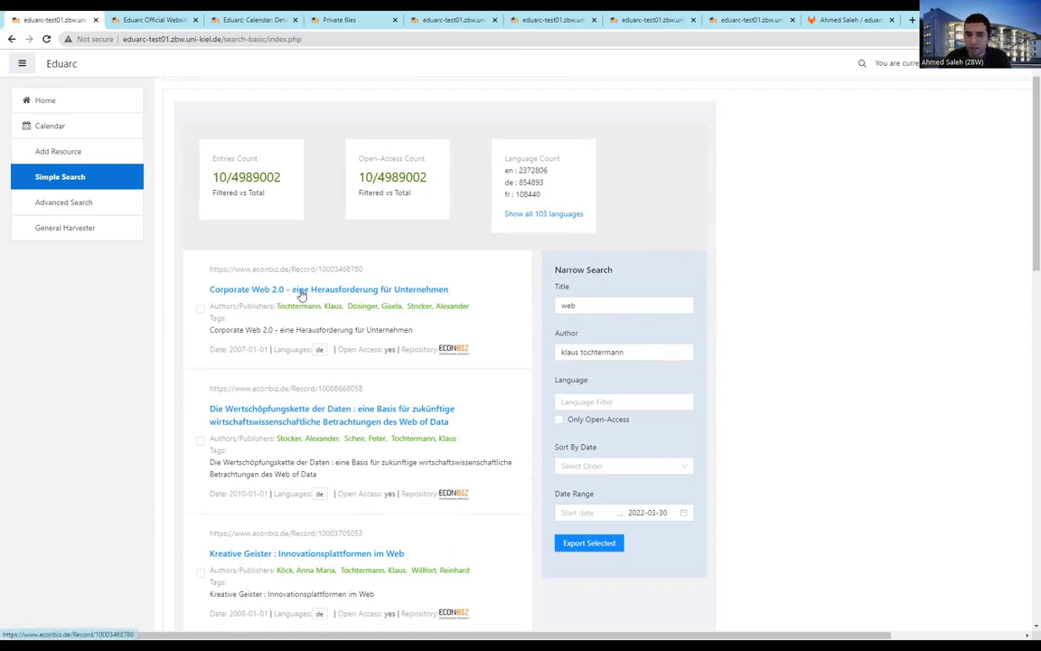
scroll(349, 300, down, 2)
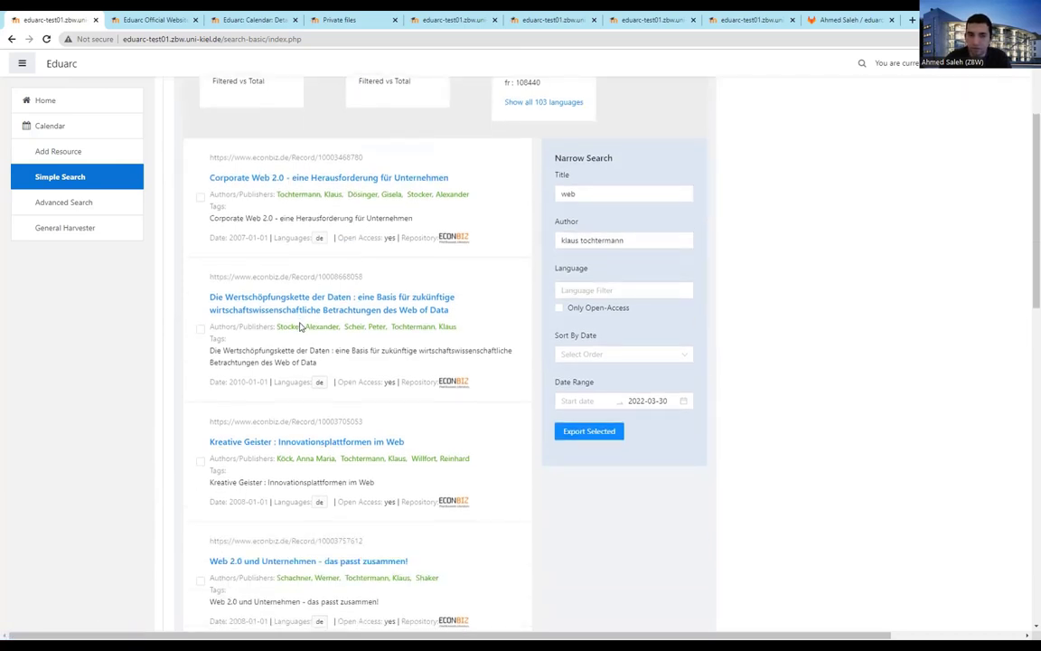
scroll(344, 308, down, 2)
scroll(630, 439, up, 5)
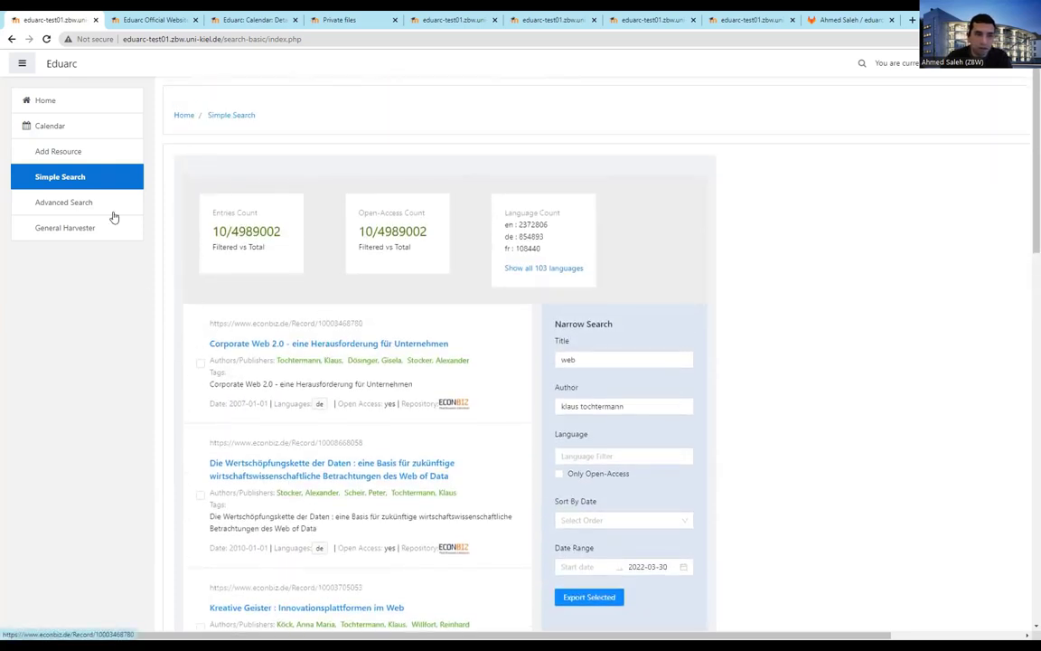
Go via Advanced Search to the admin-only General Harvester page
click(68, 203)
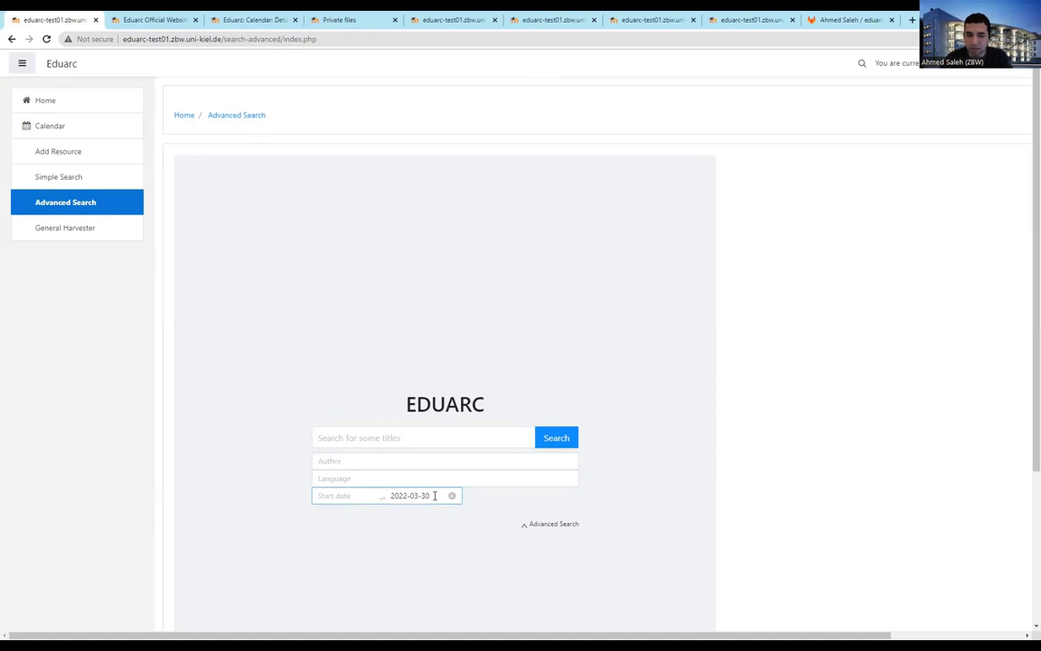
click(66, 232)
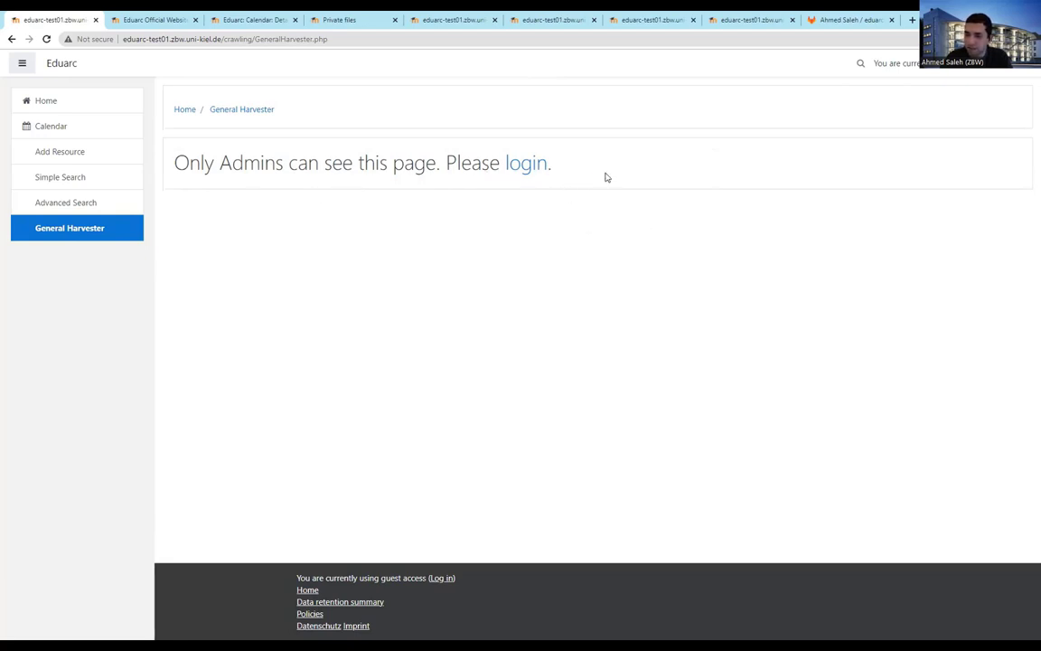
Log in as administrator with the saved username and the account password
click(520, 166)
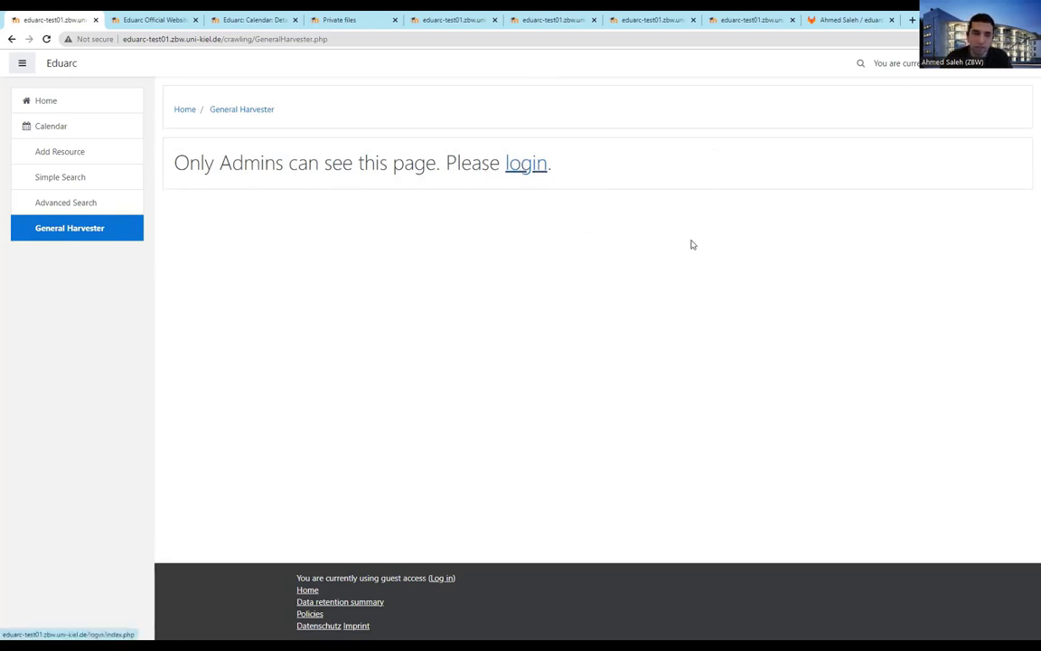
click(432, 151)
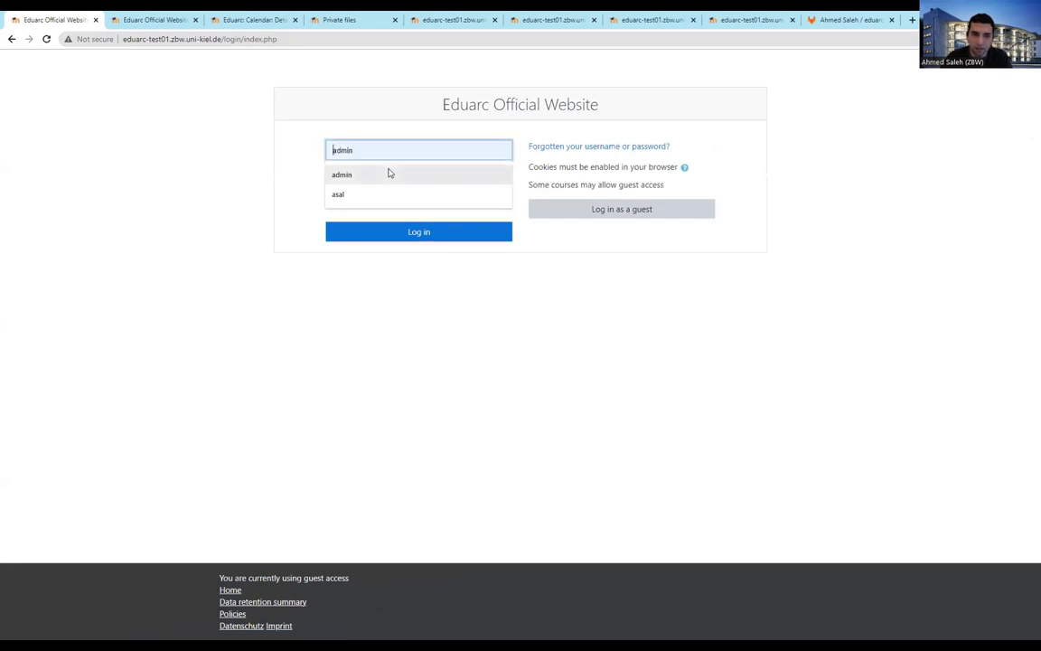
click(388, 175)
click(399, 179)
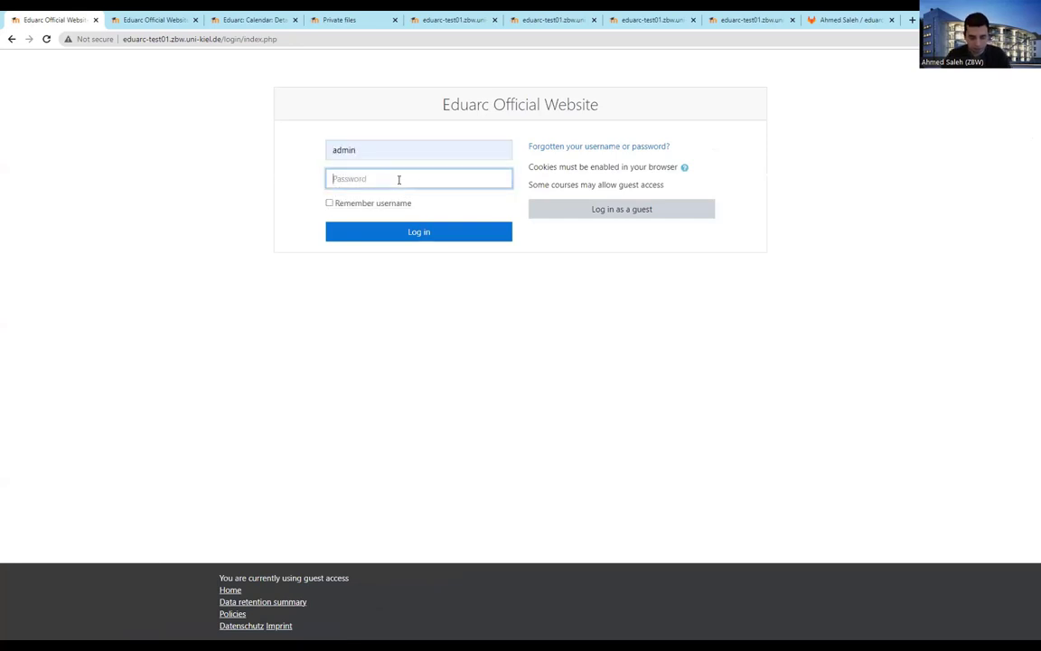
text(••)
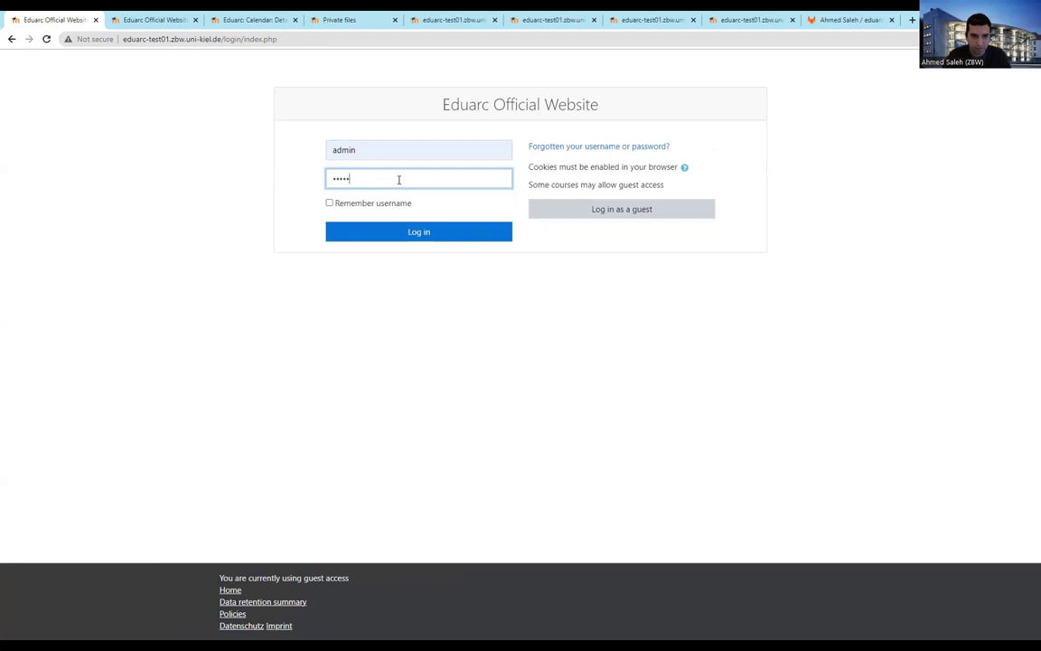
key(Return)
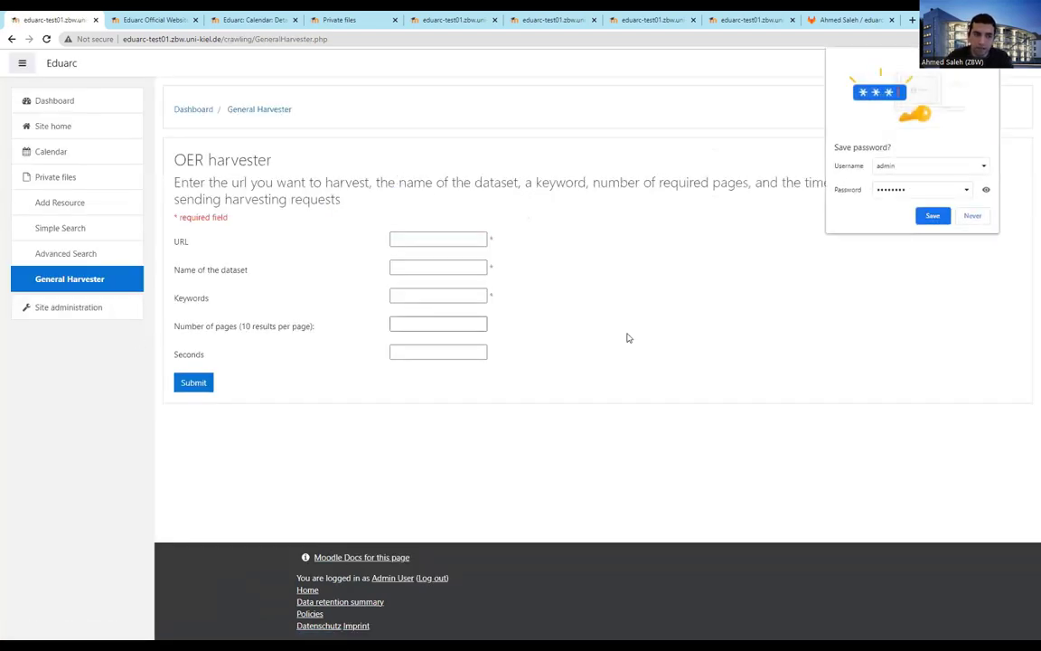
Save the admin login in Chrome and return to the Dashboard
click(933, 218)
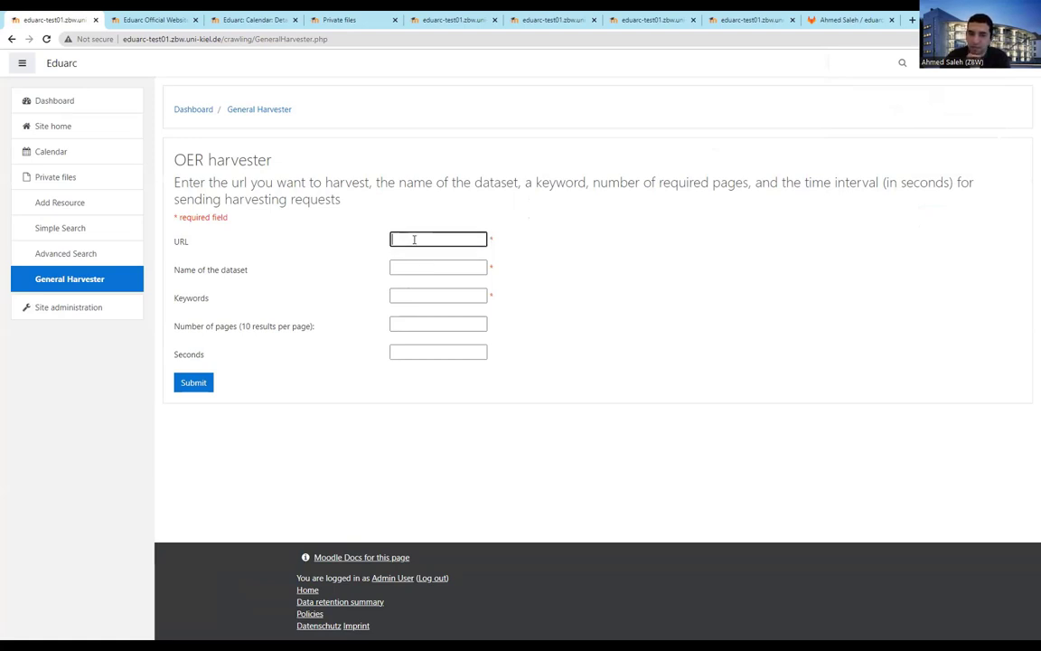
click(428, 242)
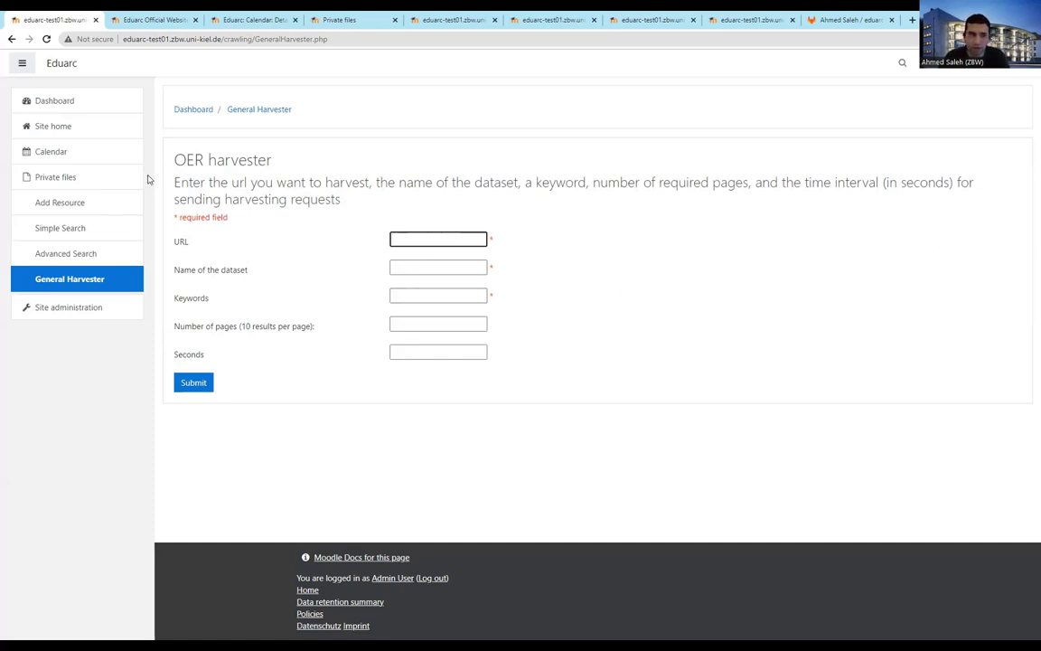
click(56, 105)
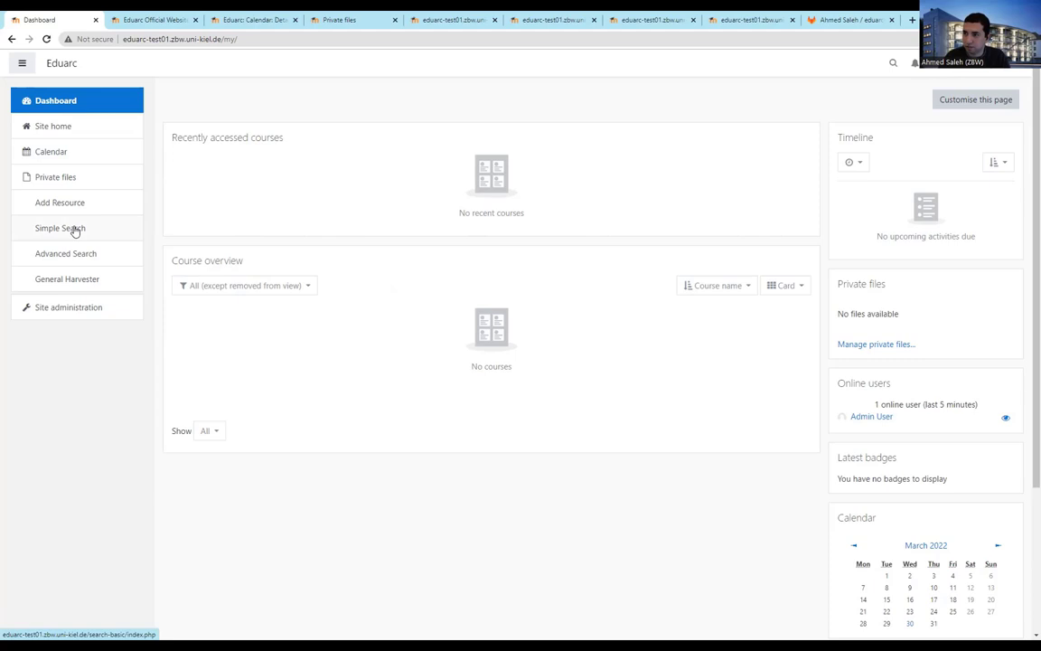
Tick the first two 'web' title results and export them as metadata (2).json
click(75, 229)
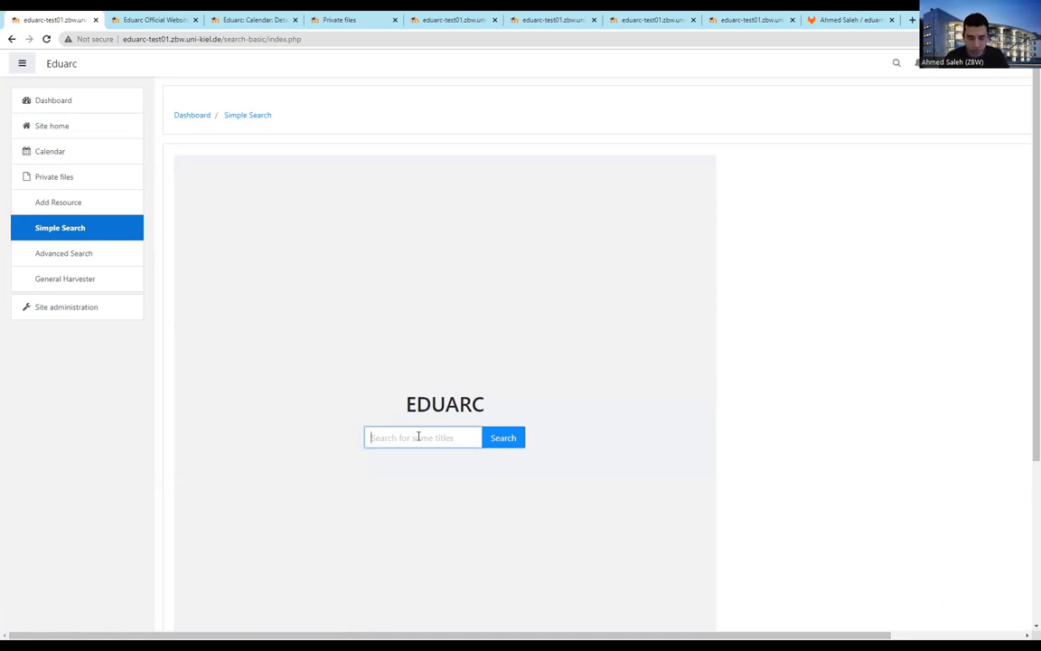
text(web)
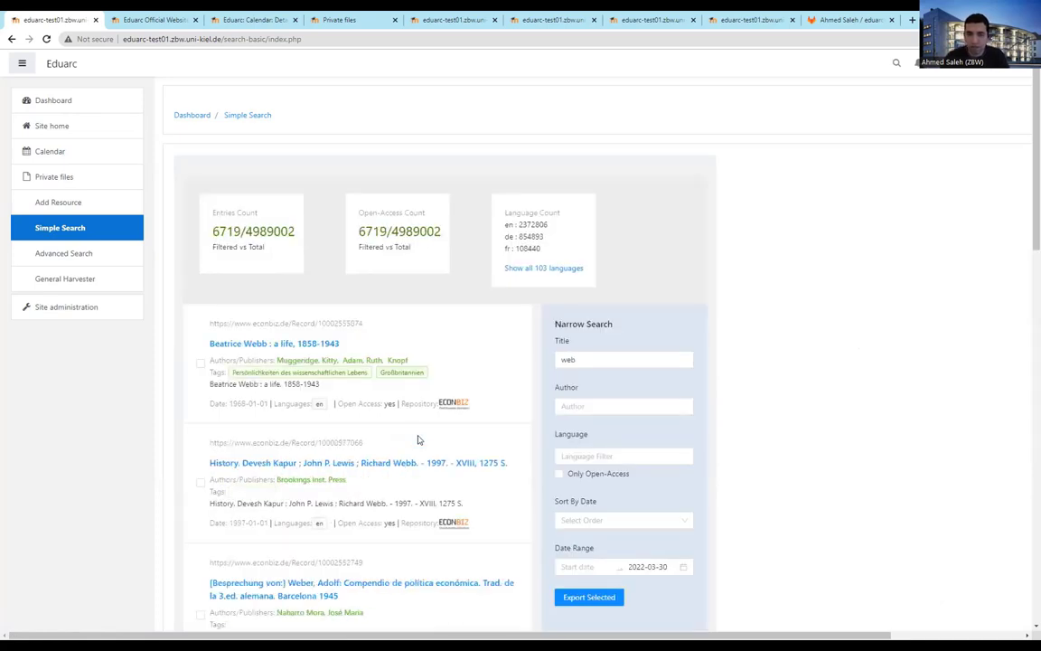
click(200, 362)
click(200, 482)
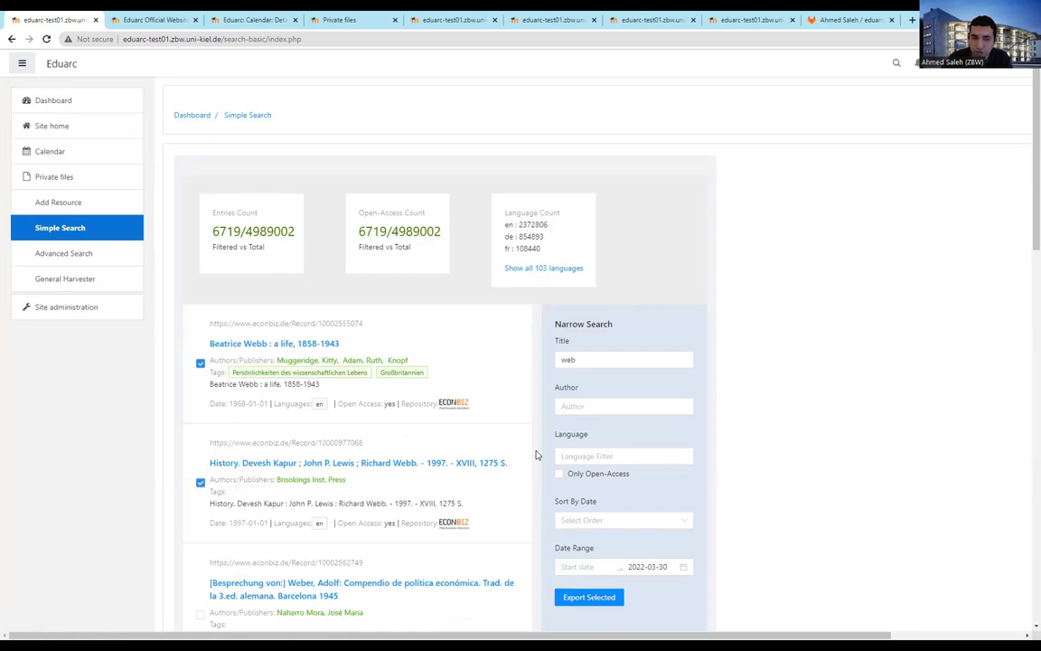
scroll(542, 452, down, 2)
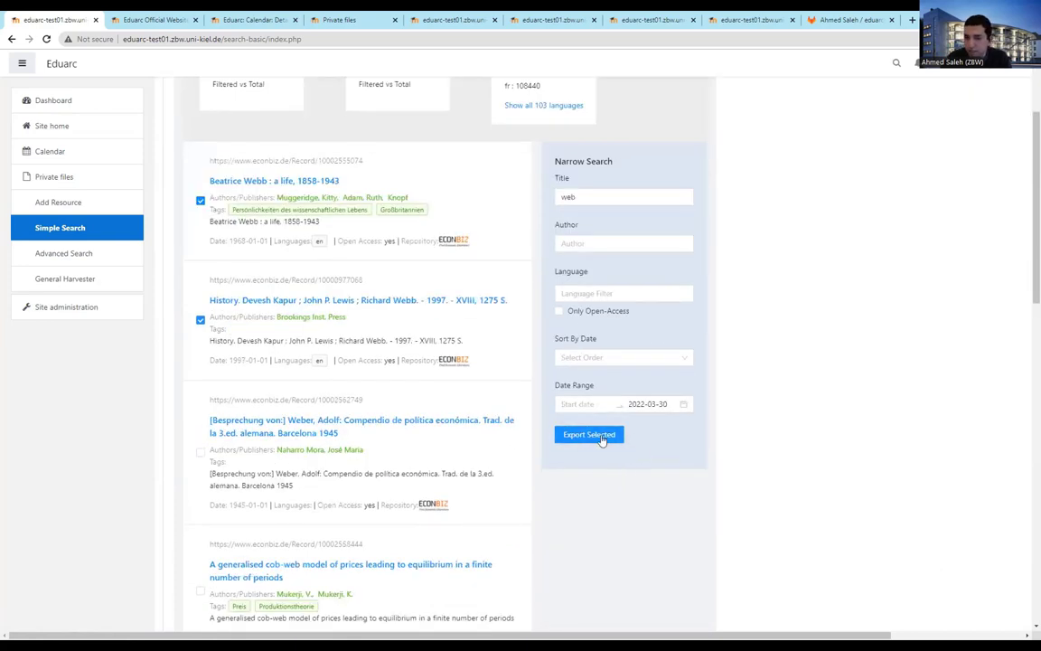
click(600, 437)
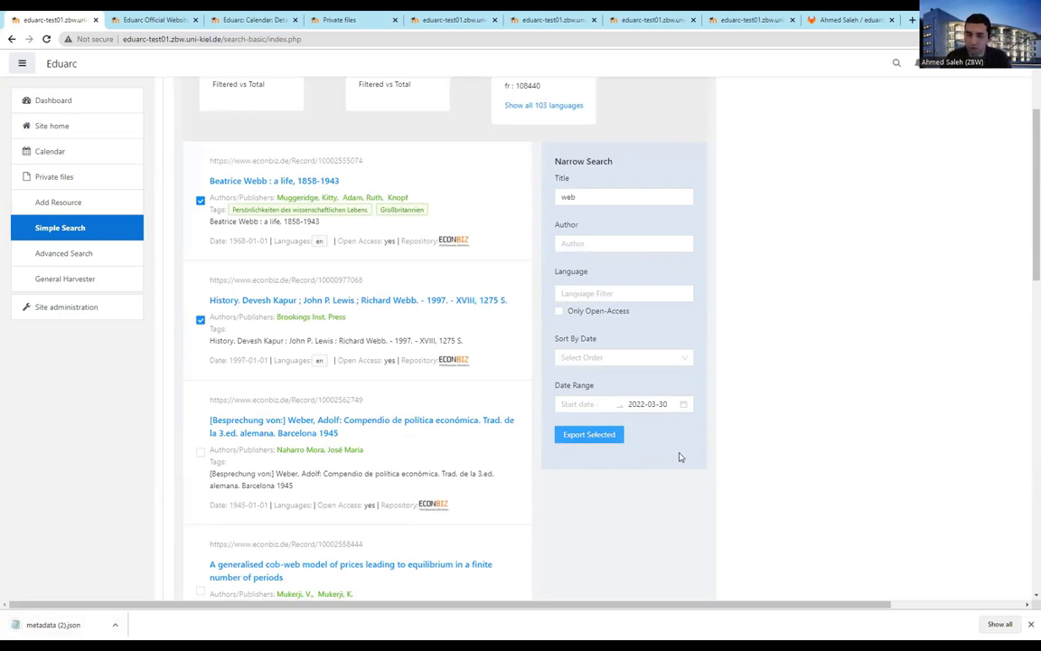
click(59, 625)
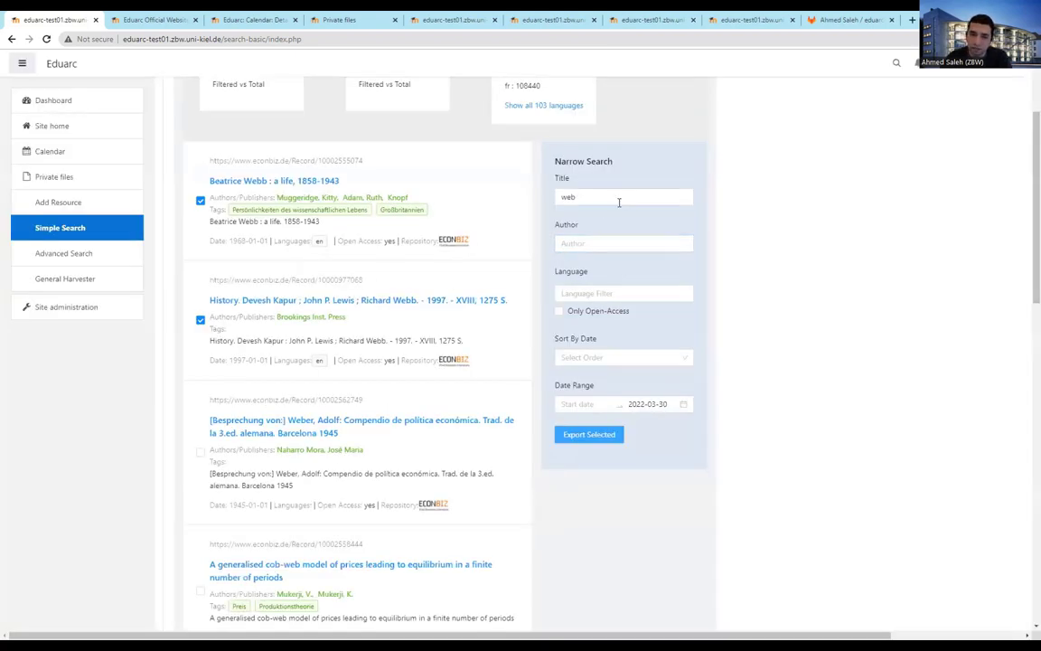
click(630, 197)
scroll(461, 542, down, 1)
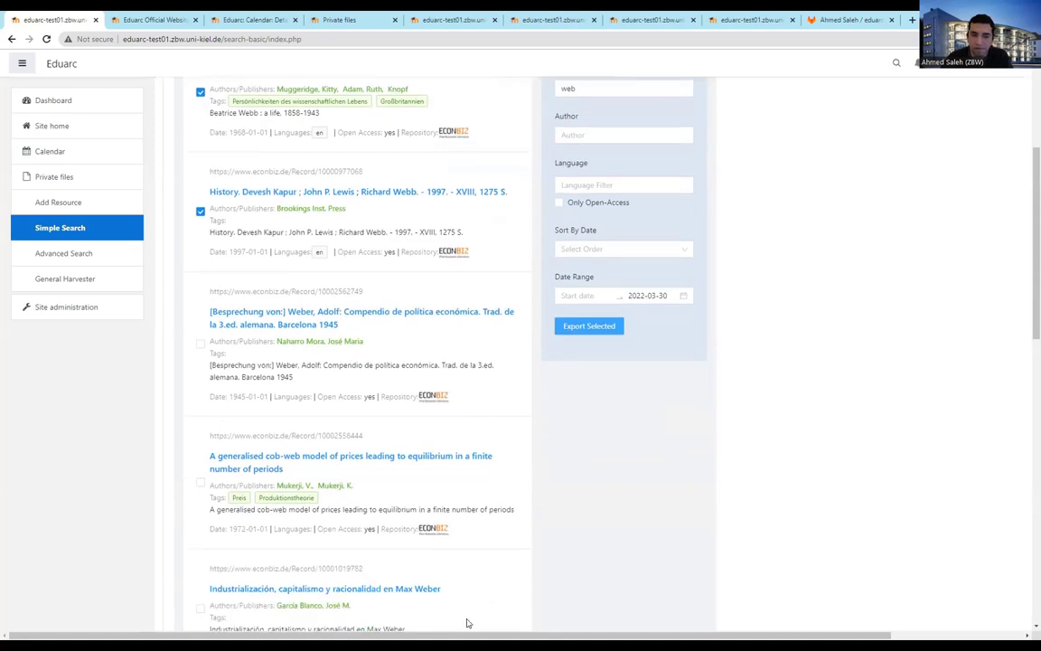
scroll(779, 344, up, 1)
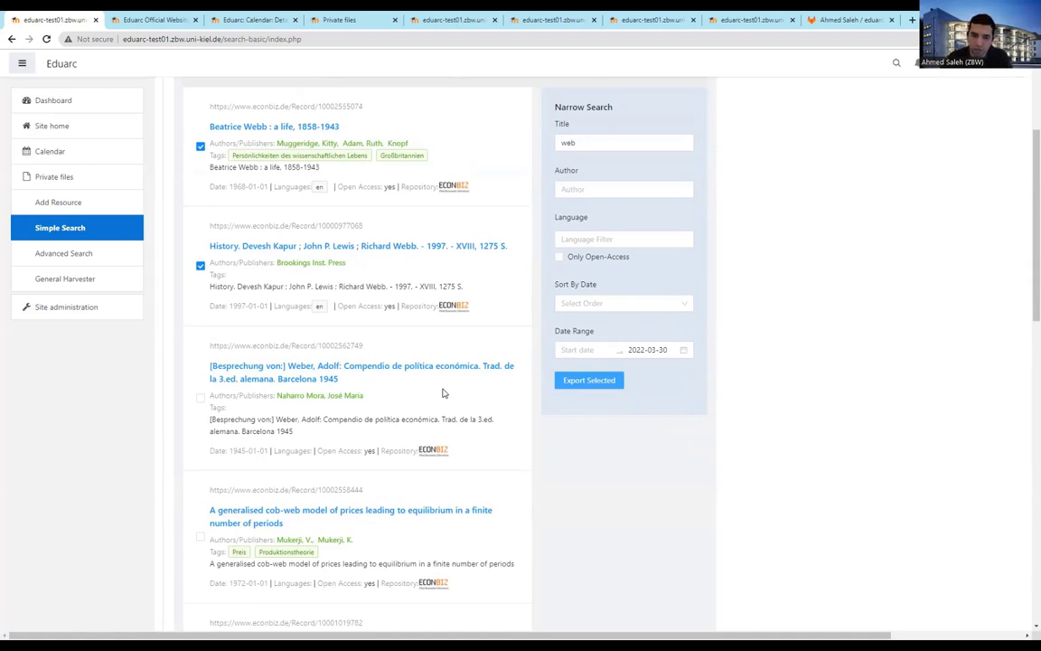
double_click(598, 143)
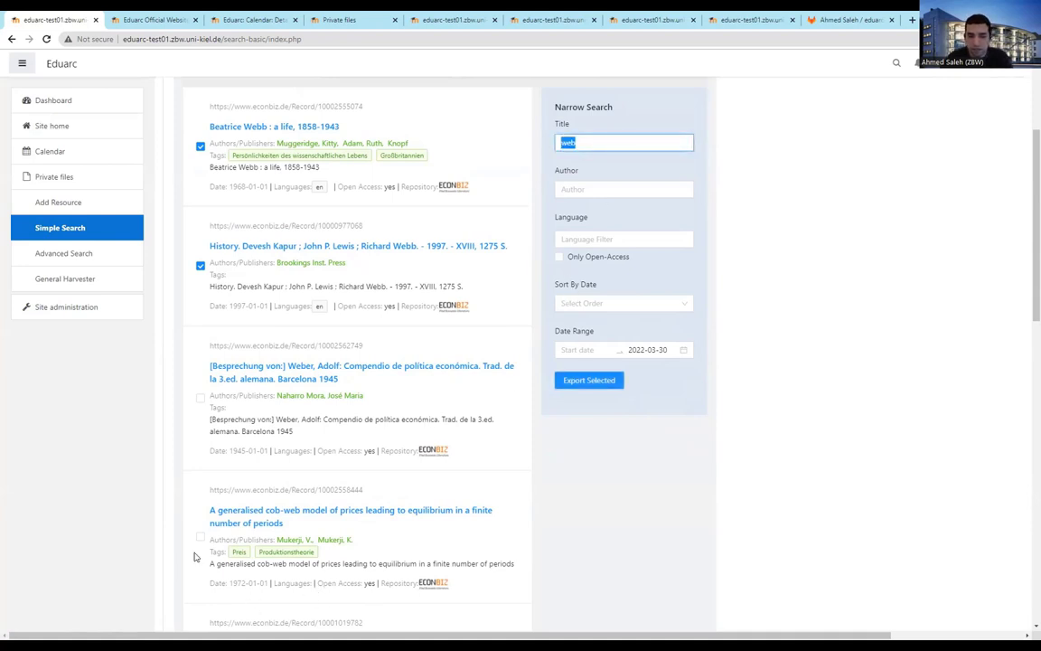
drag(186, 548, 344, 563)
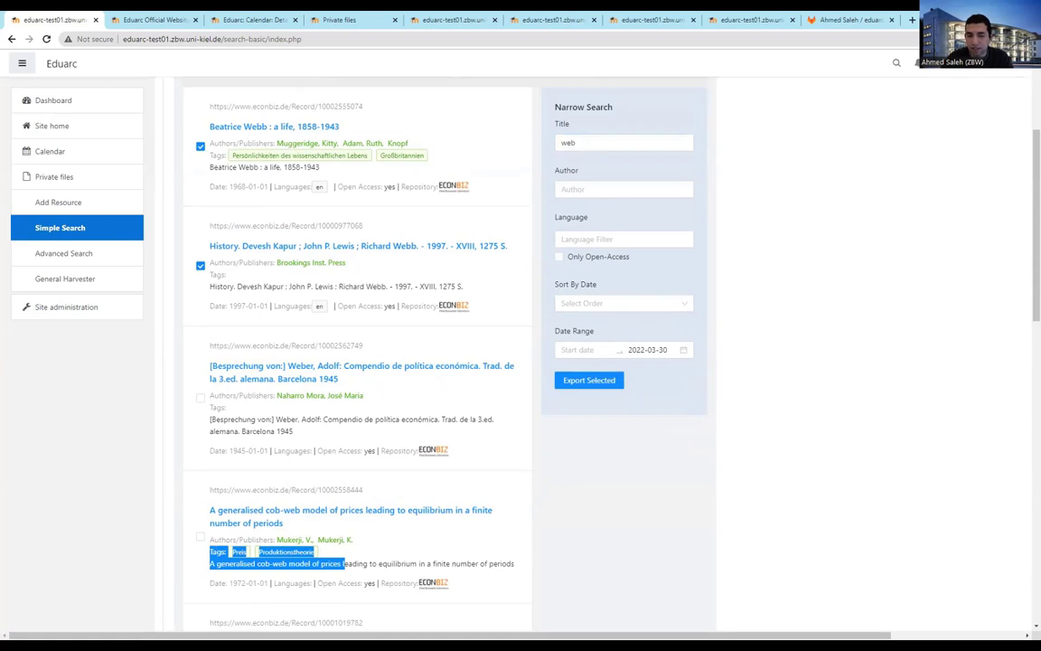
scroll(334, 486, down, 2)
click(258, 460)
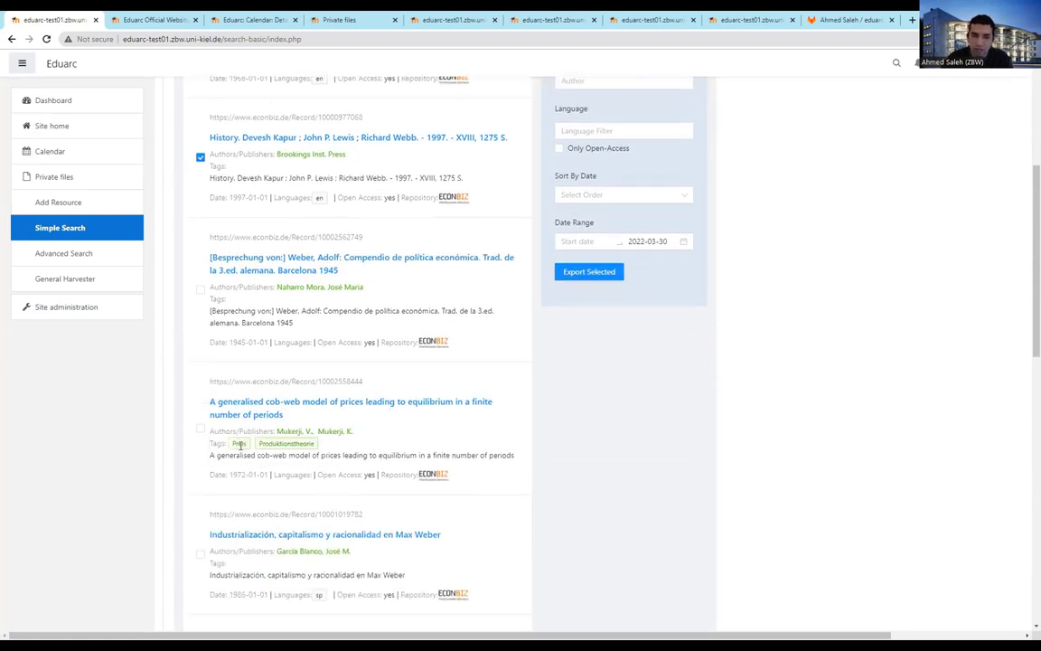
triple_click(241, 444)
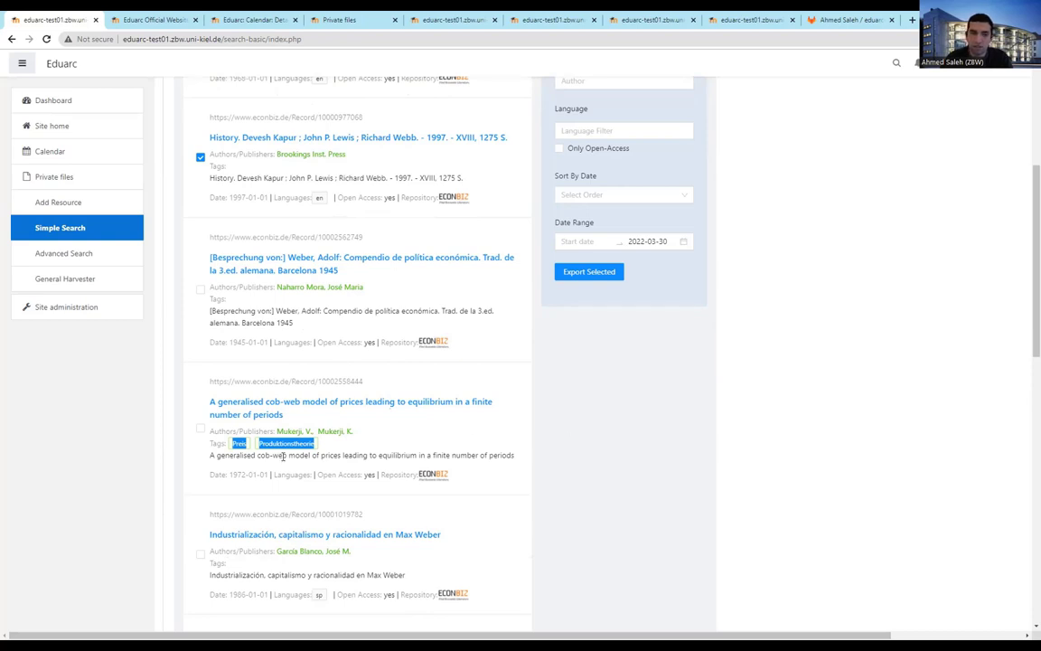
click(283, 453)
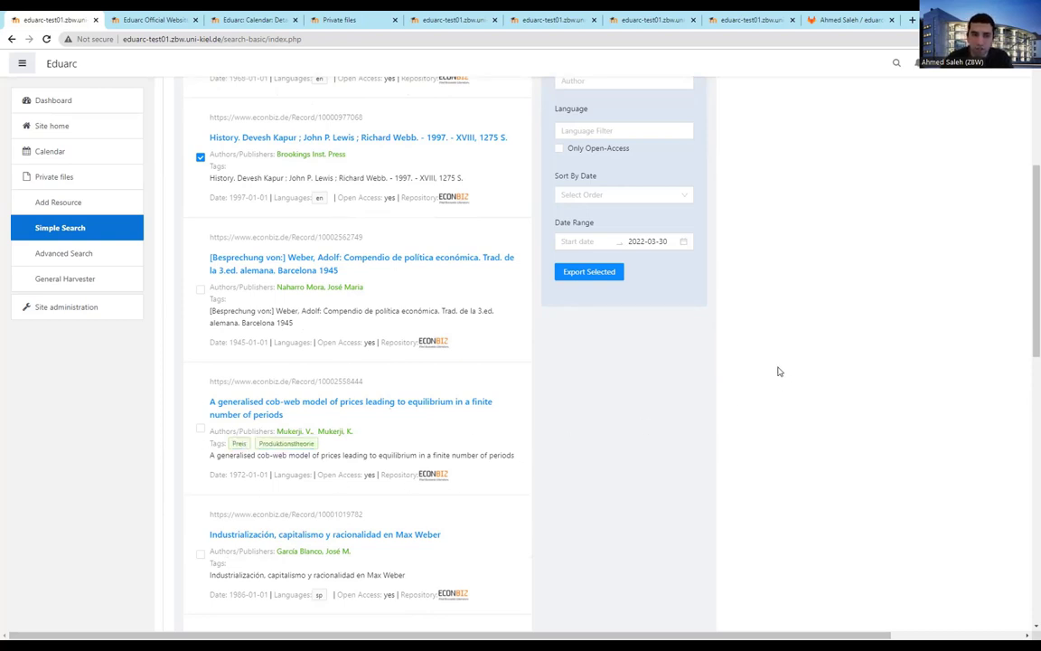
Show the eduarcbox repository without the Auto DevOps banner, highlighting eduarc-build and docker-compose.yml
click(854, 19)
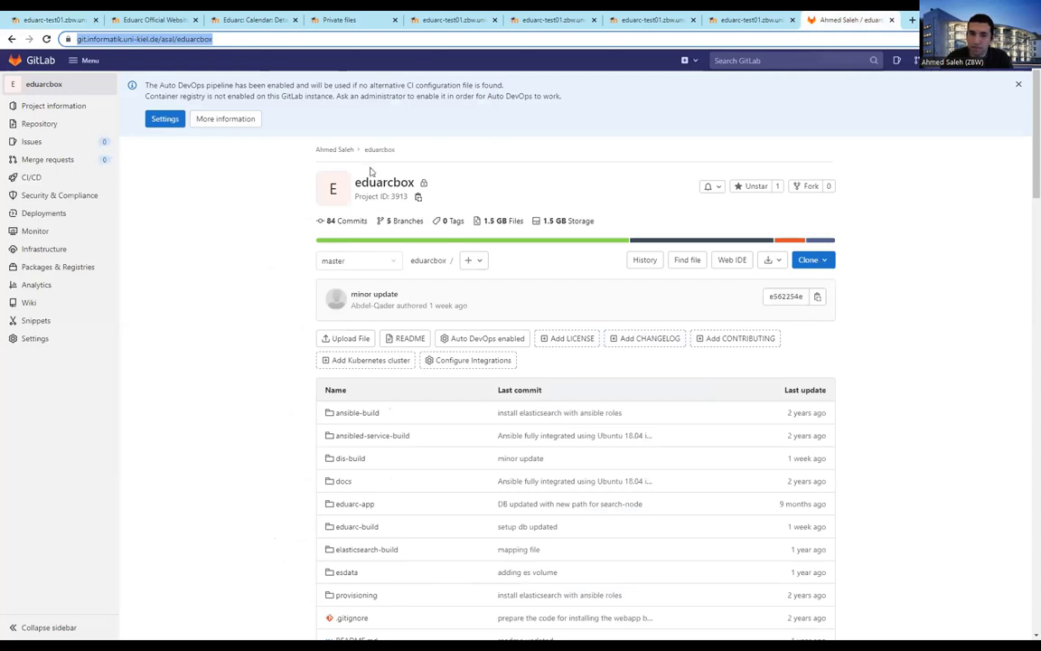
click(1019, 84)
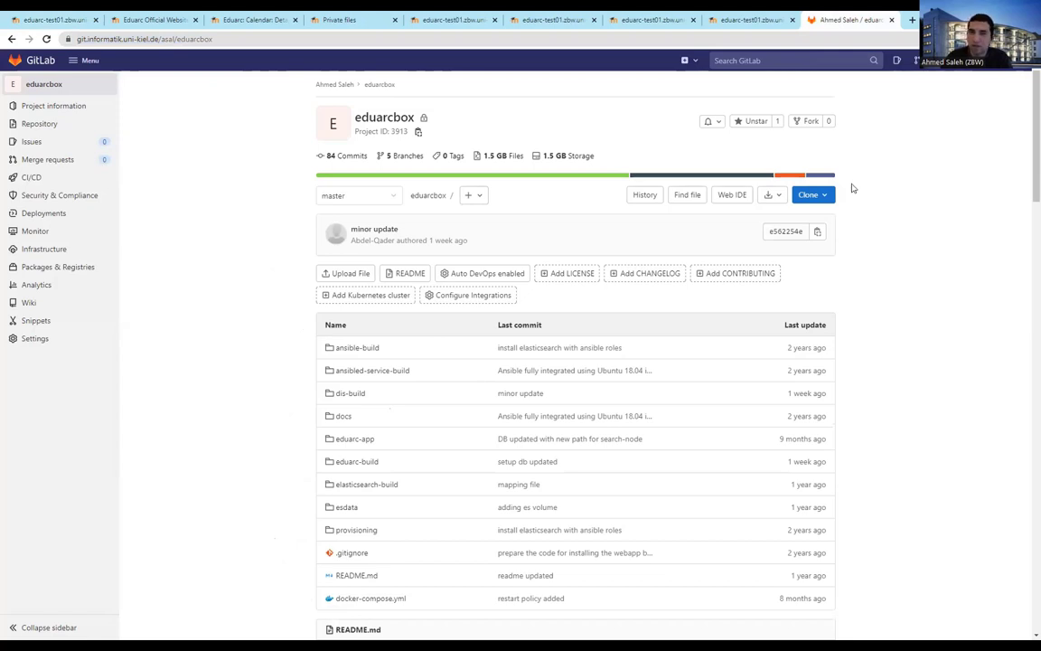
scroll(909, 205, down, 2)
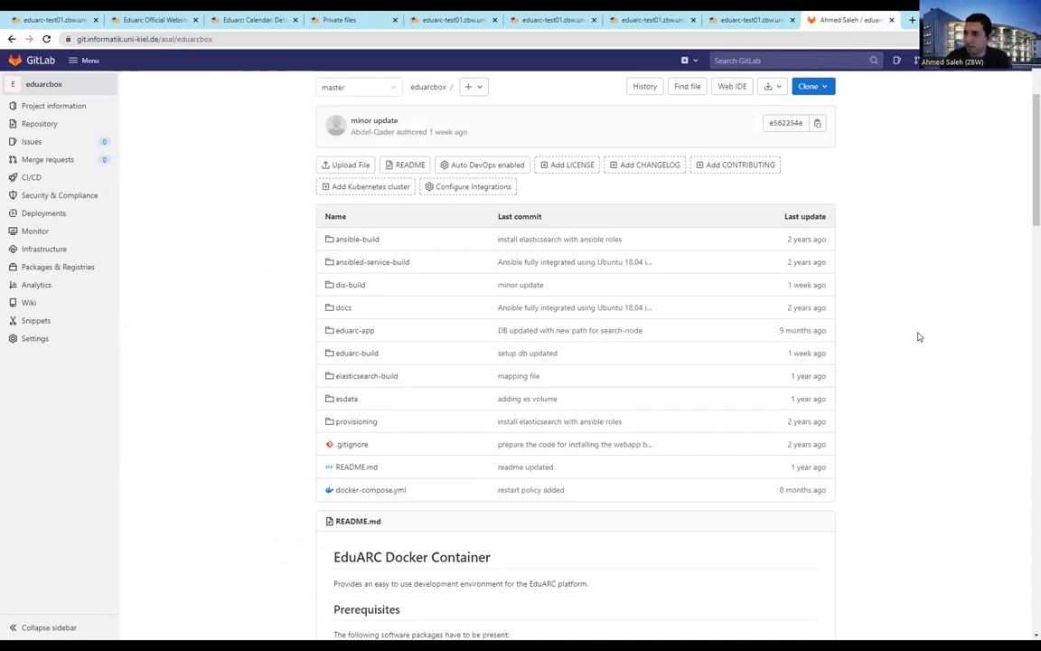
click(430, 349)
click(533, 485)
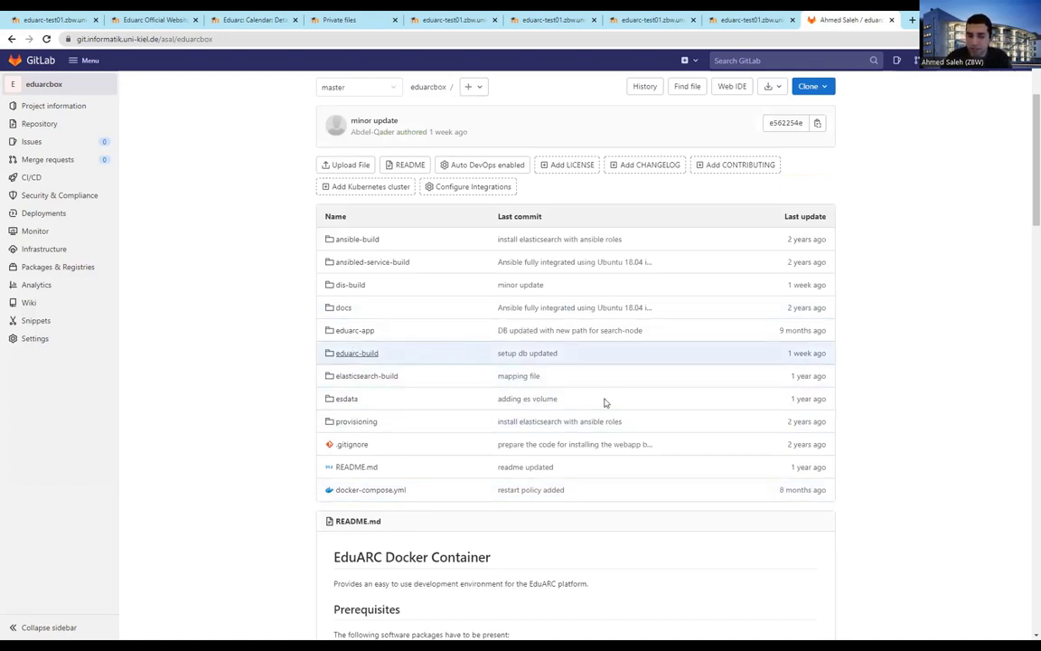
scroll(623, 424, down, 5)
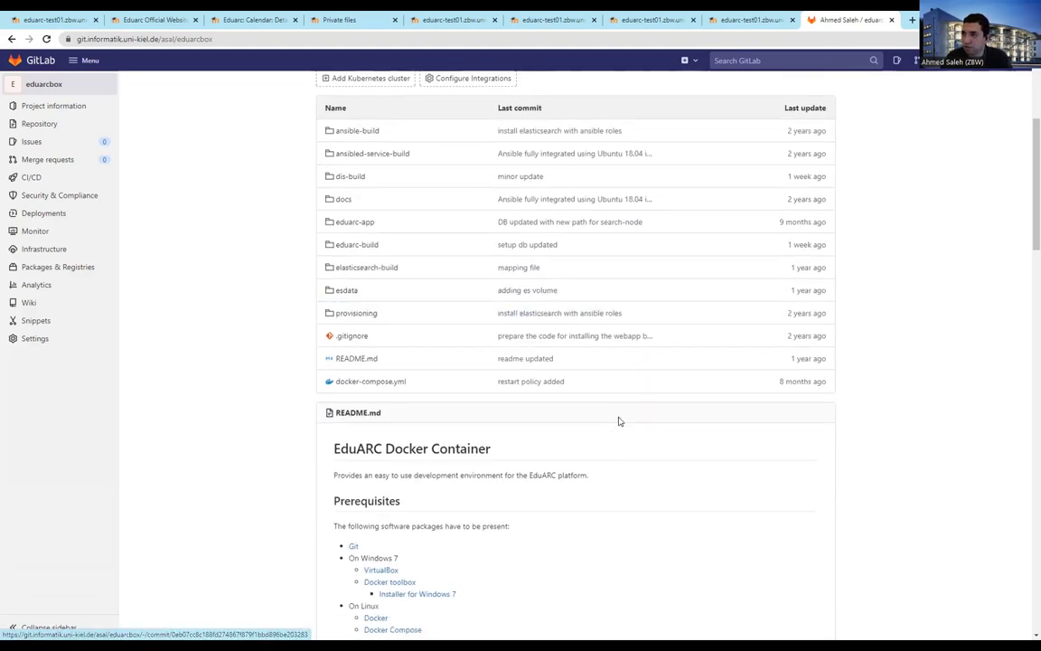
scroll(506, 434, down, 5)
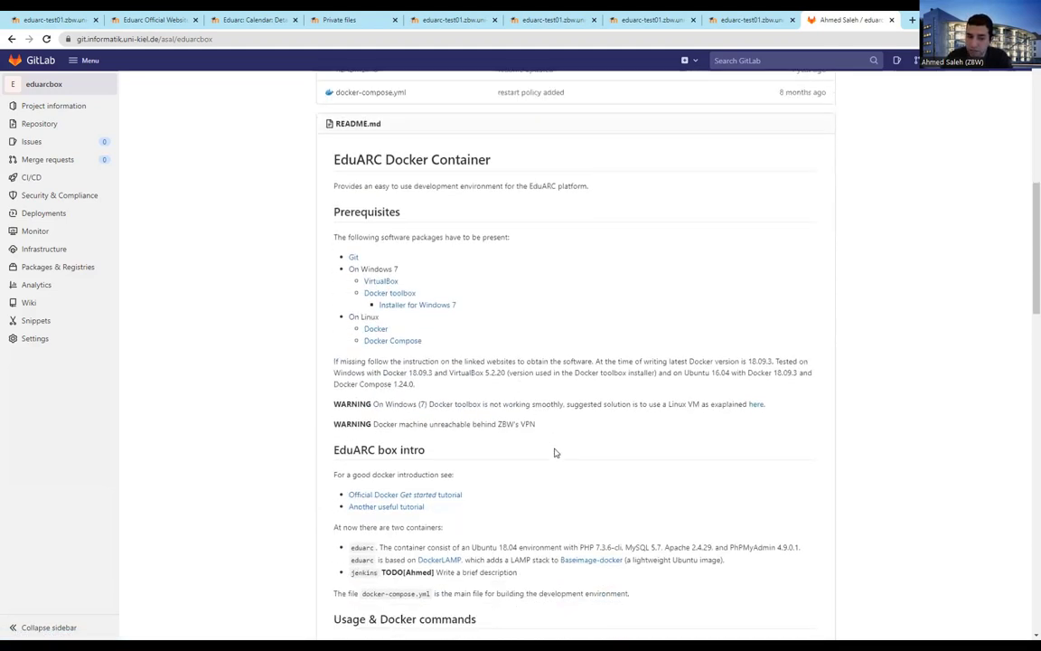
scroll(485, 388, down, 3)
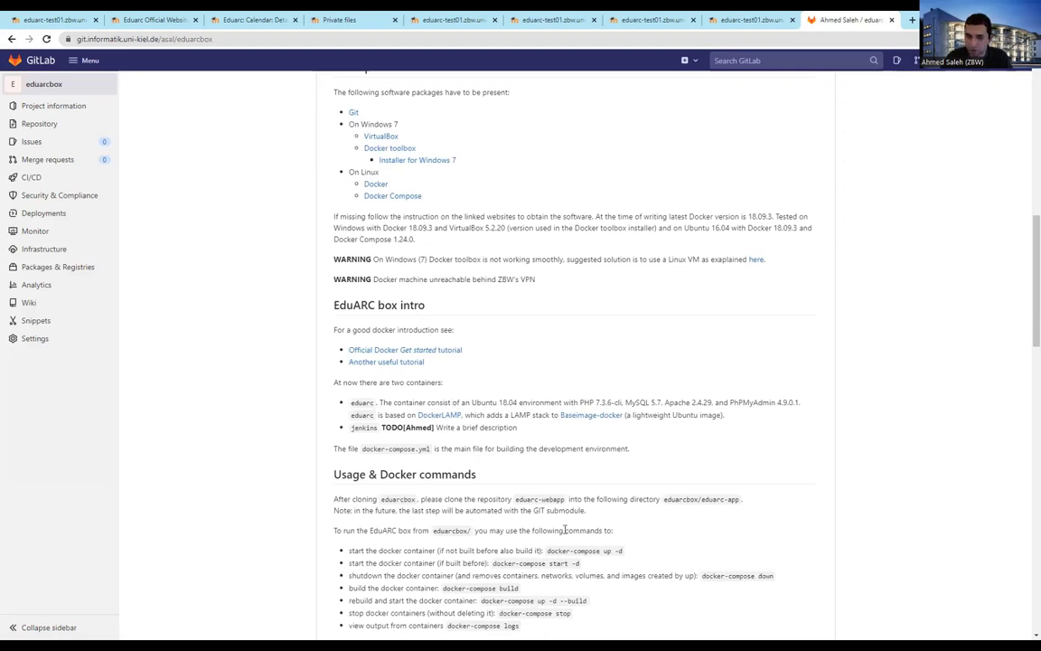
scroll(533, 510, up, 10)
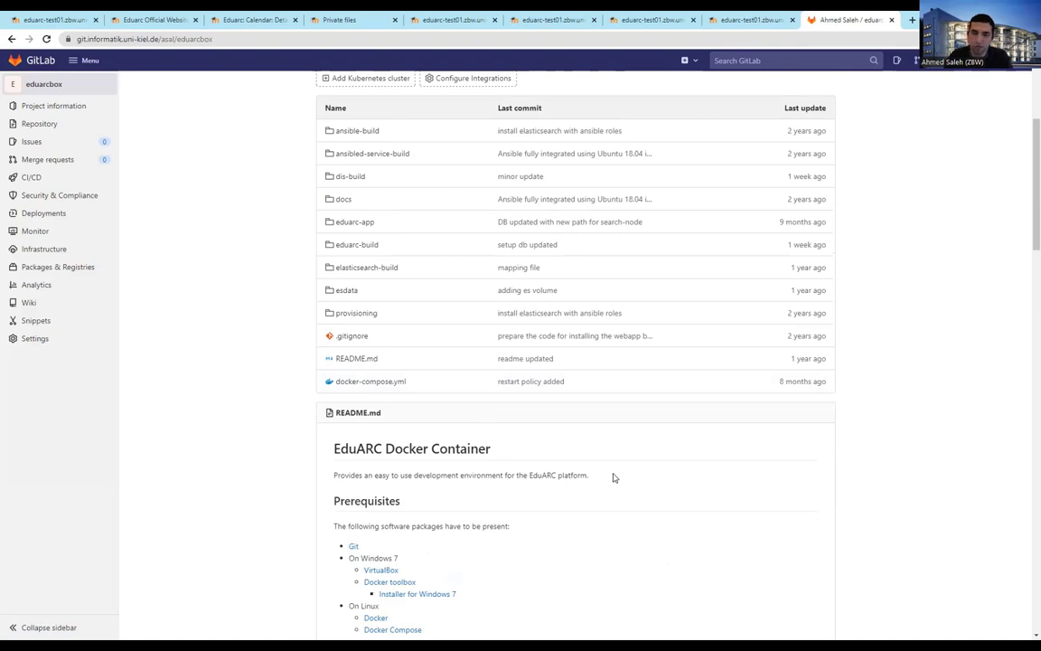
scroll(818, 365, up, 3)
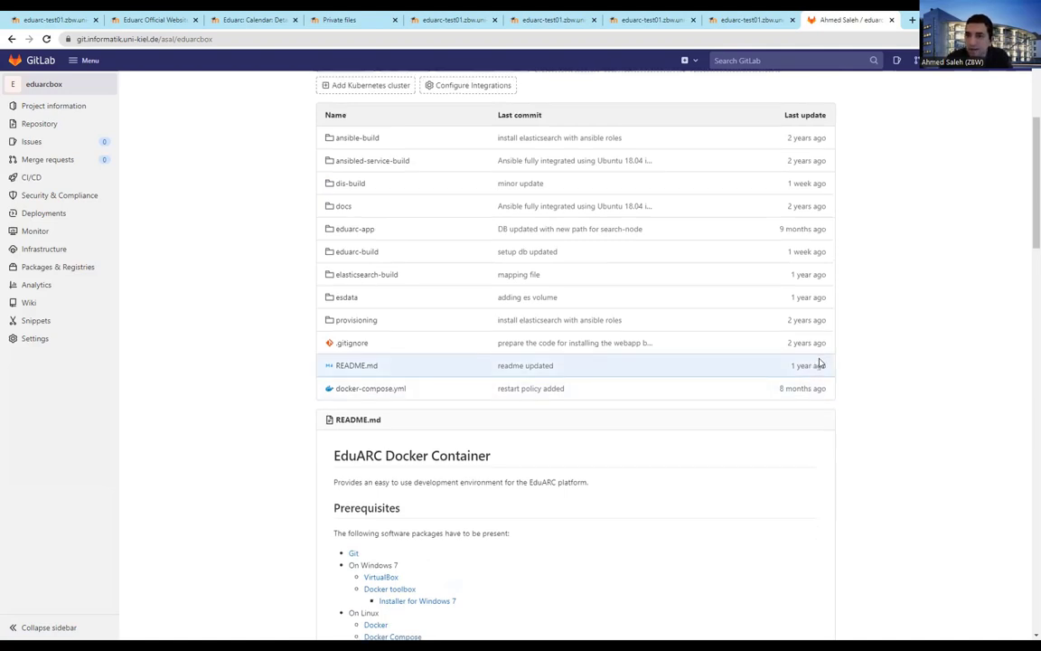